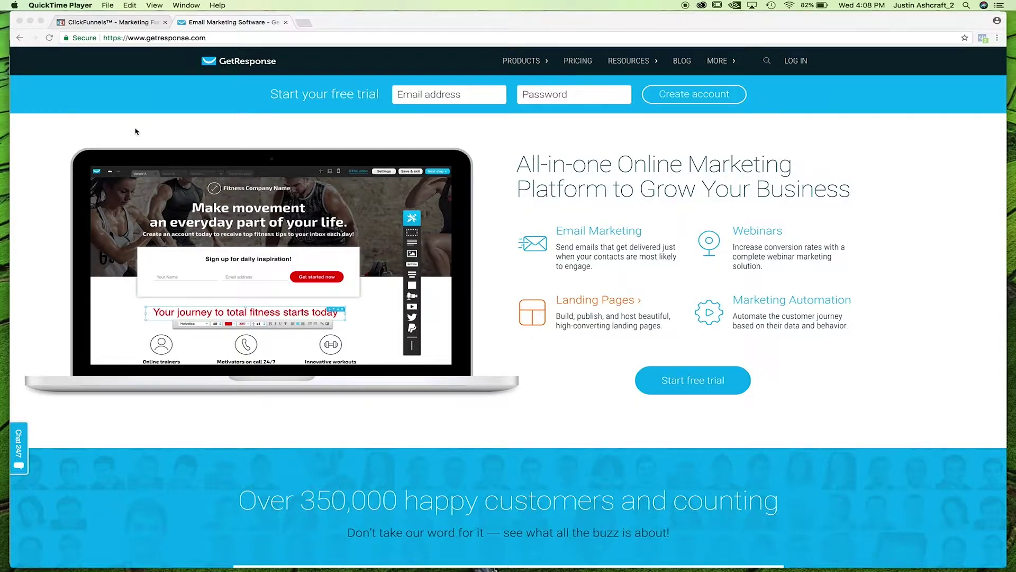
Step: Copy the default API key from the API section of the GetResponse account's integration settings
left_click(244, 82)
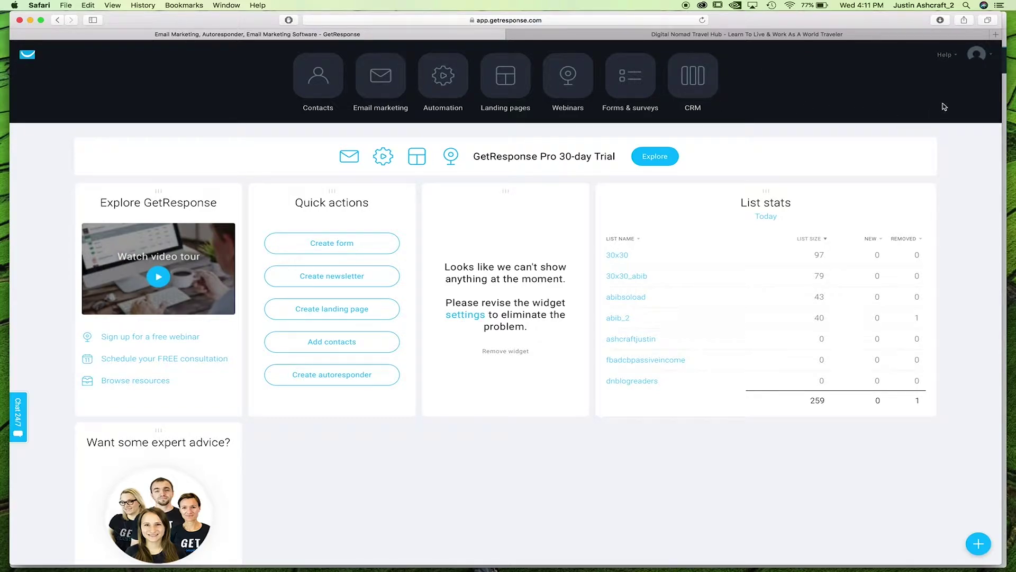
left_click(991, 58)
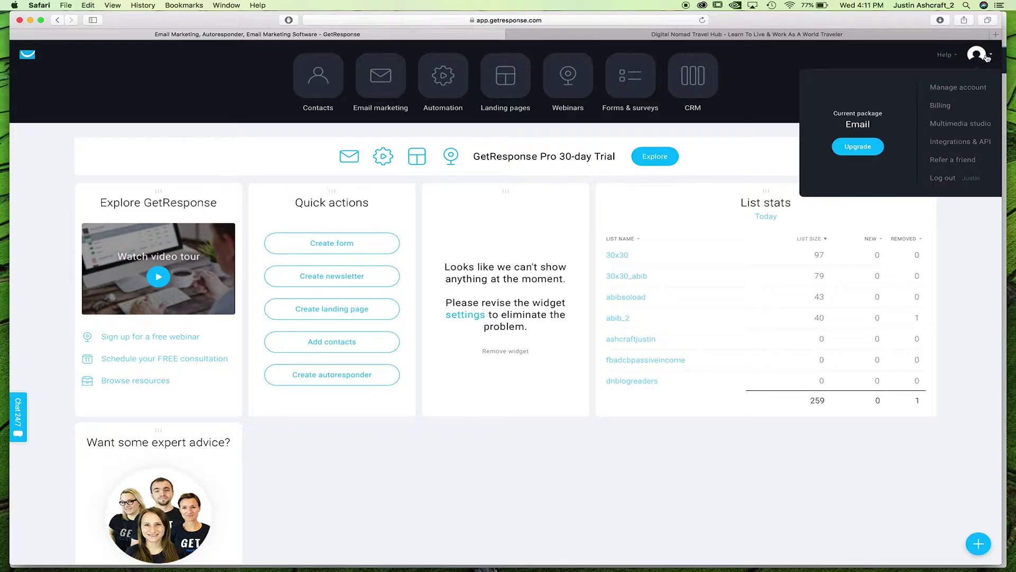
left_click(980, 141)
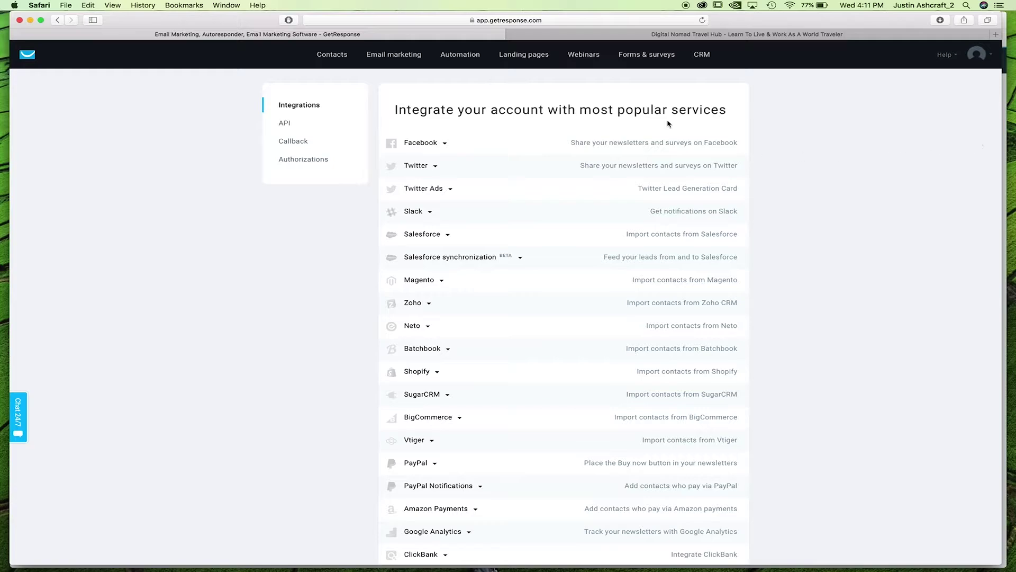
left_click(286, 128)
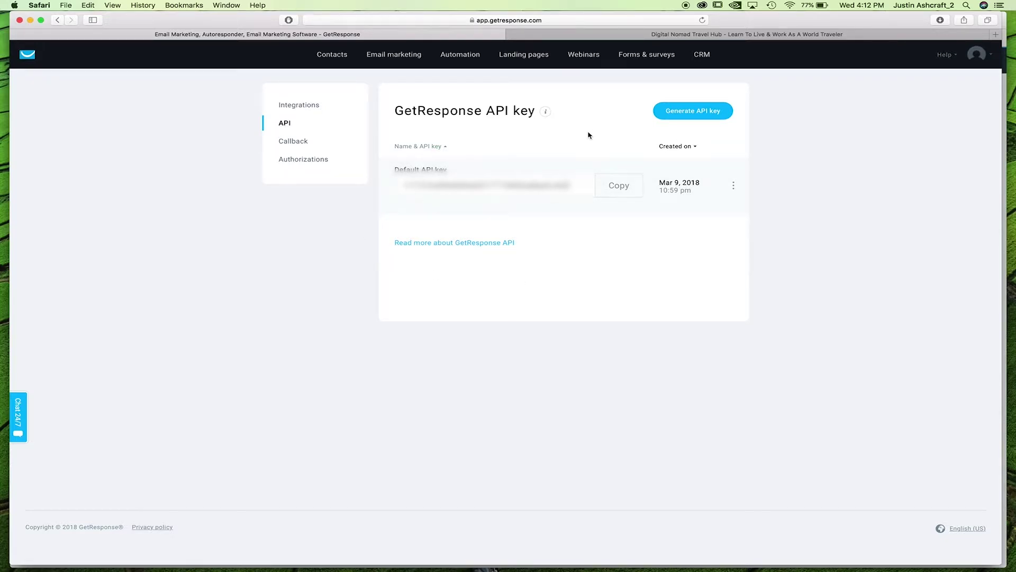
left_click(618, 192)
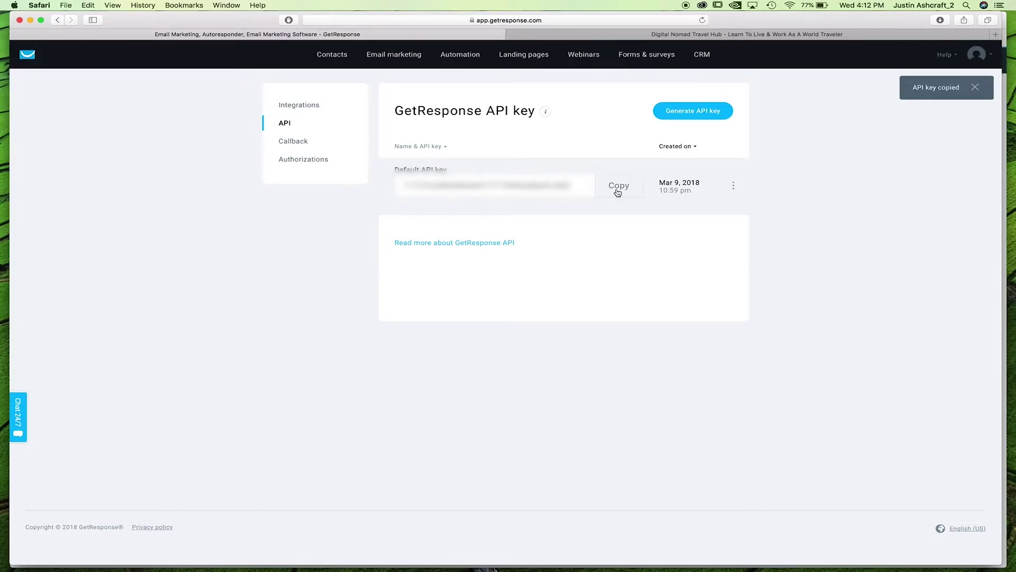
Step: Switch to ClickFunnels in Chrome and start a new GetResponse integration in the account's integration settings
key("super+Tab")
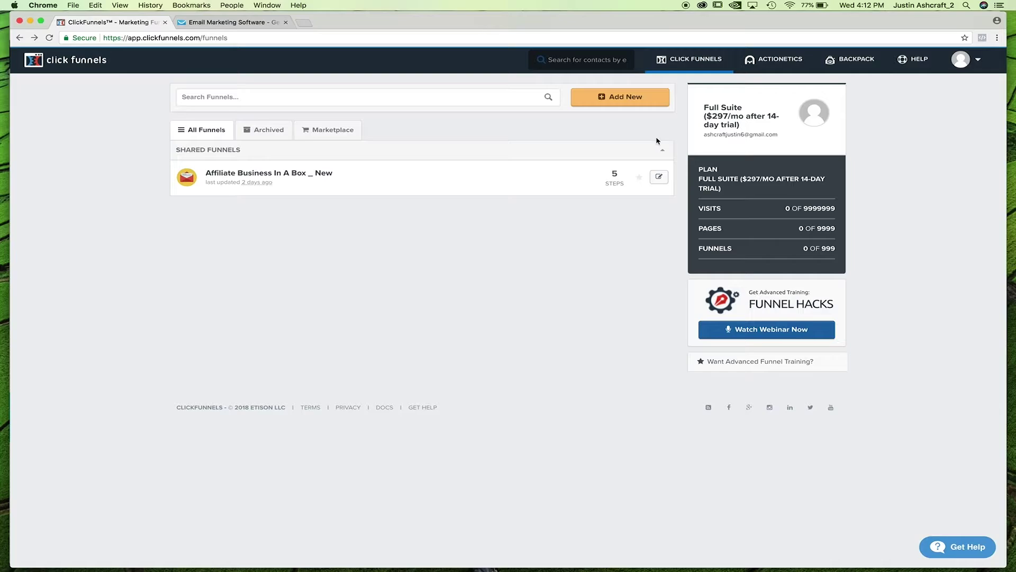
left_click(979, 60)
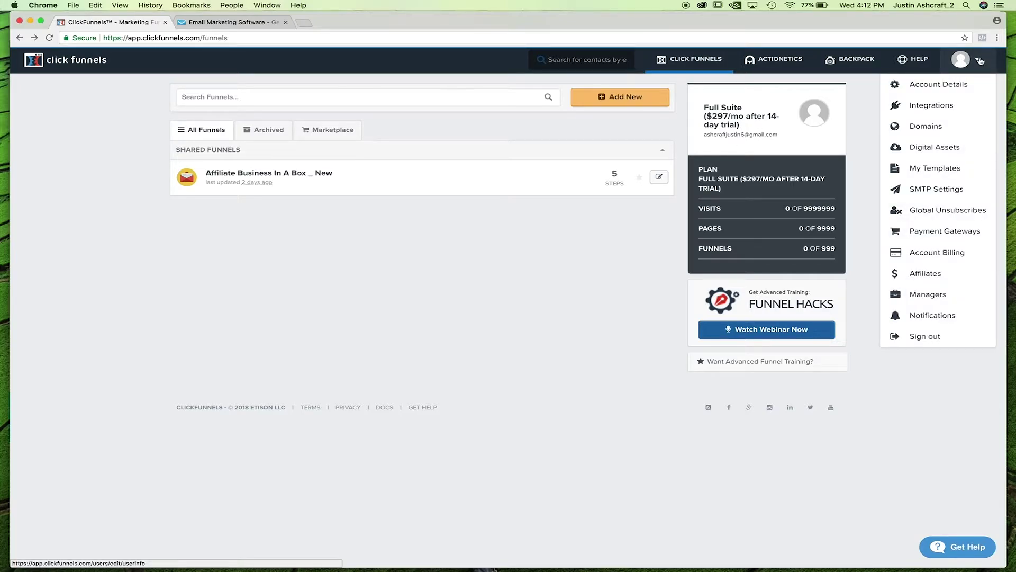
left_click(932, 106)
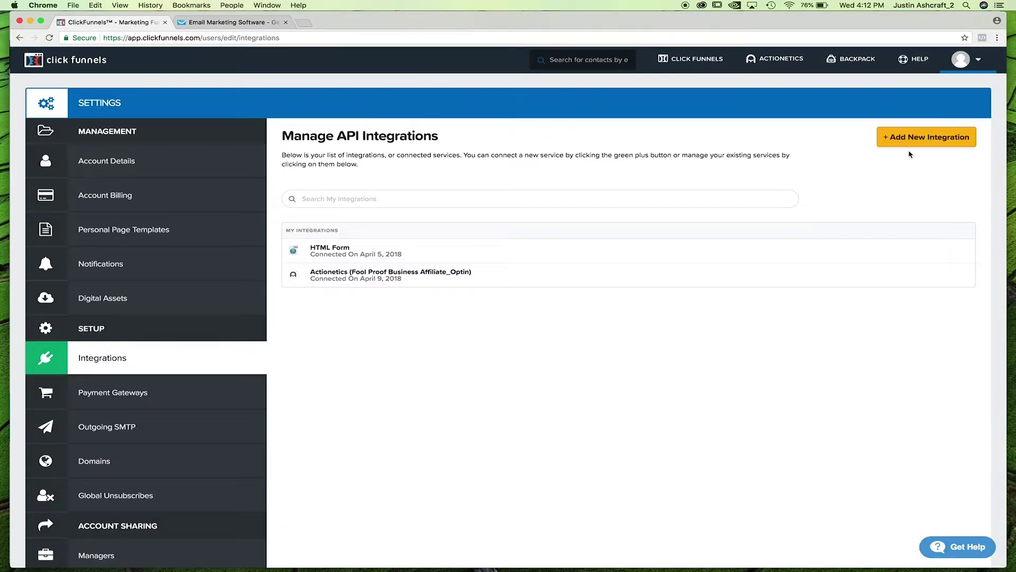
left_click(936, 140)
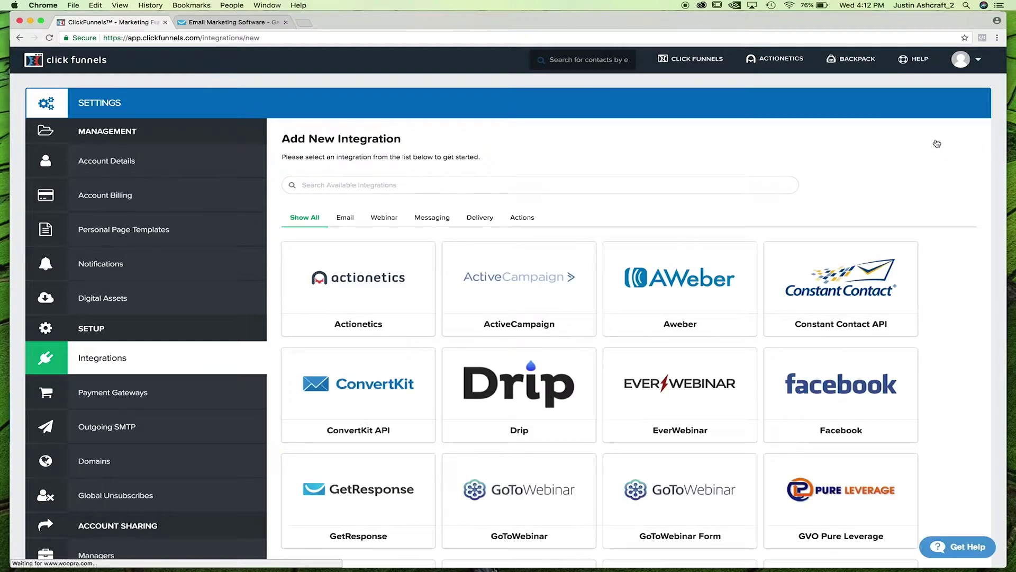
scroll(937, 143, "down", 2)
scroll(927, 173, "down", 1)
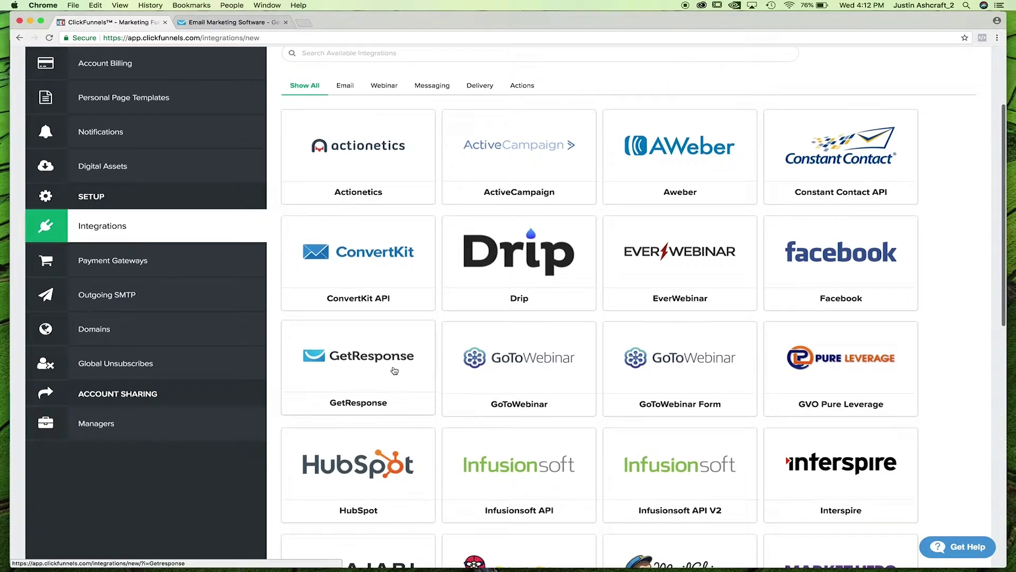
left_click(413, 351)
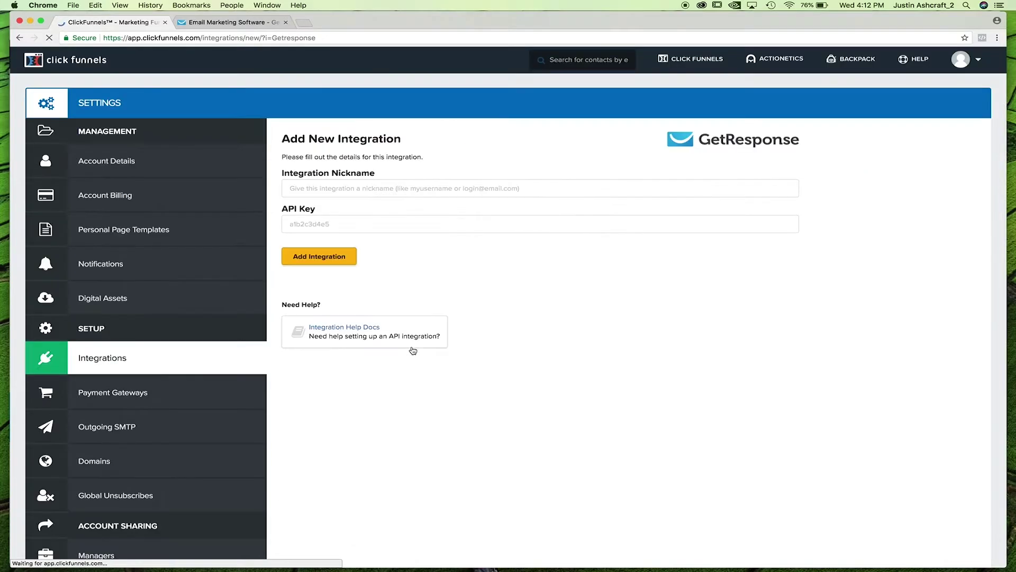
Step: Nickname the integration "Get Response", paste the copied API key and add the integration
left_click(585, 183)
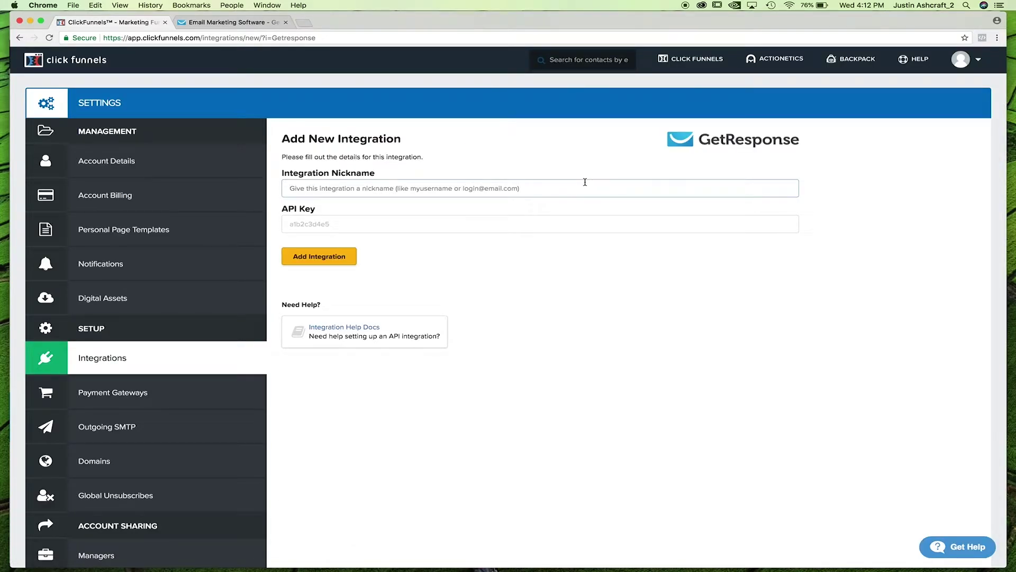
type("Get Re")
key("BackSpace")
key("BackSpace")
key("BackSpace")
key("BackSpace")
key("BackSpace")
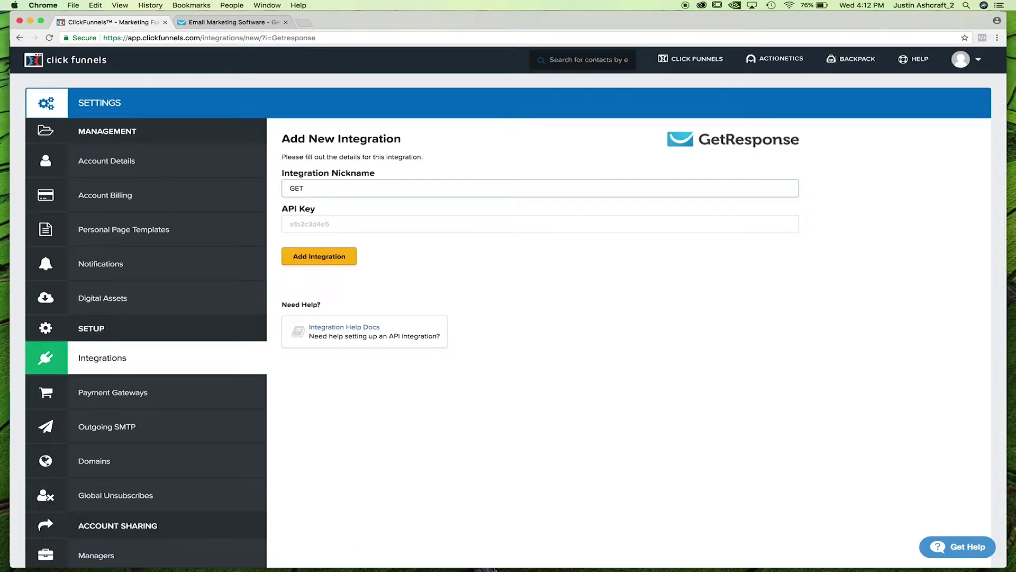
type("et Response")
left_click(573, 225)
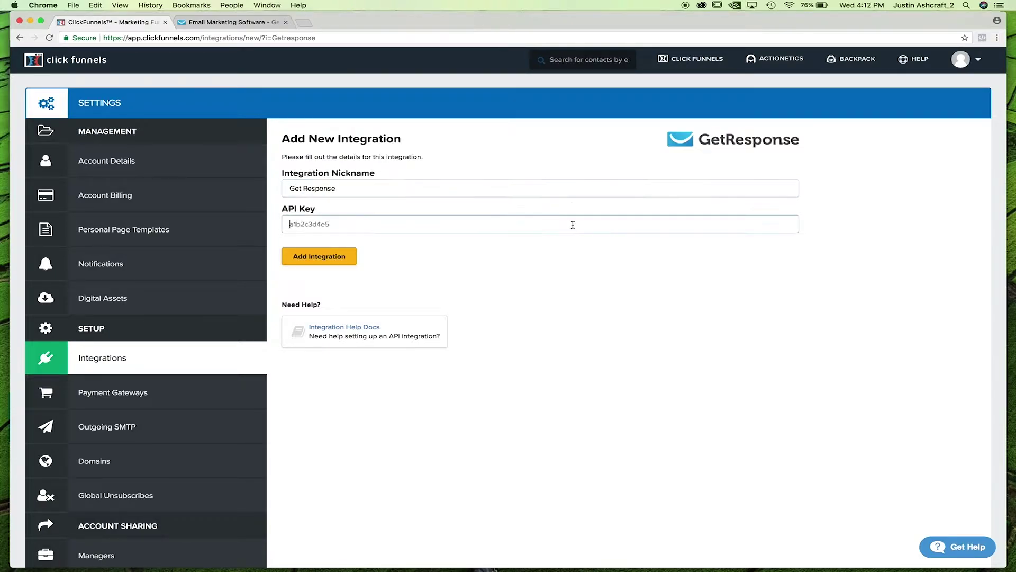
key("super+v")
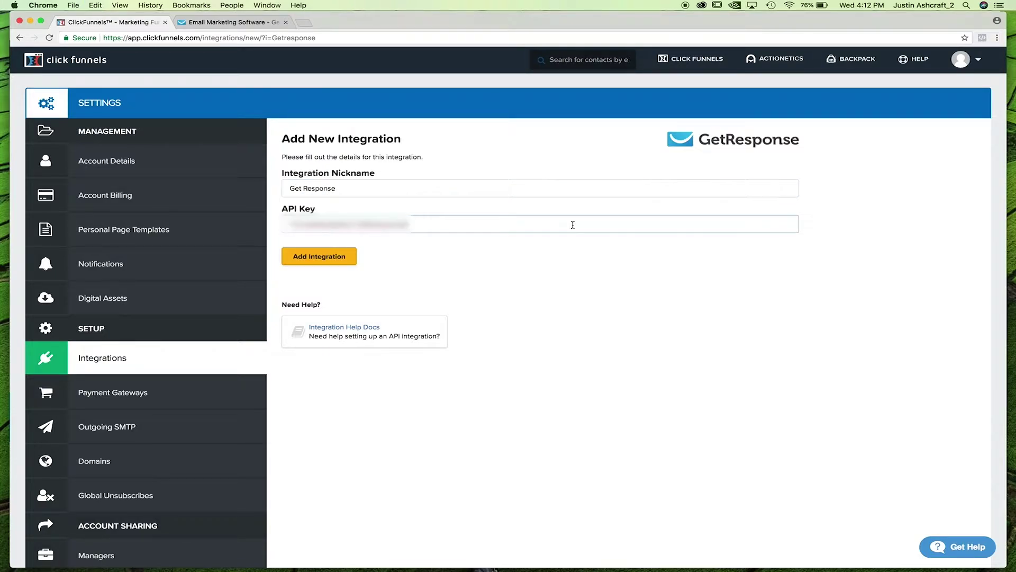
left_click(340, 262)
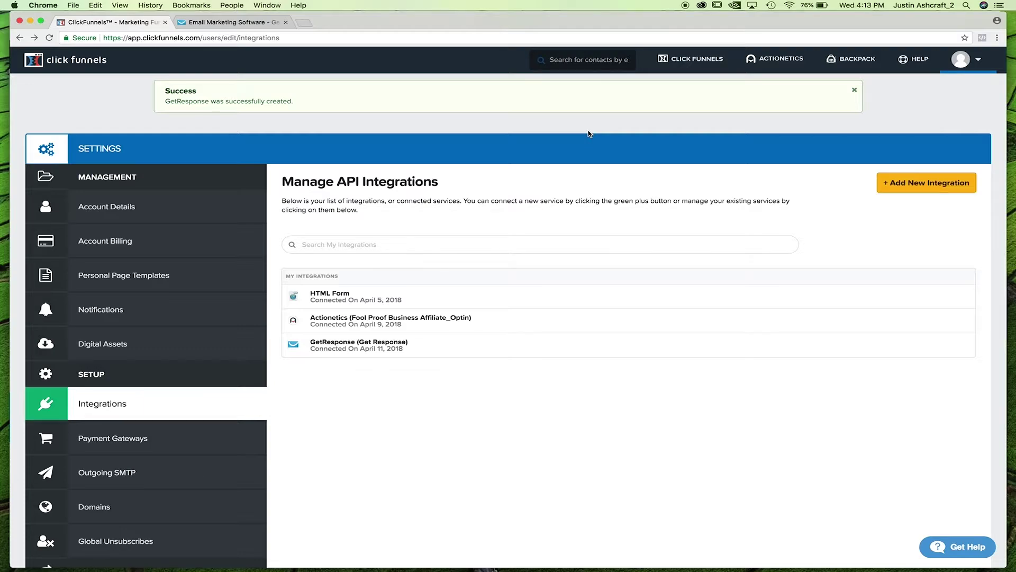
Step: Open the opt in page of the "Affiliate Business In A Box _ New" funnel in the page editor
mouse_move(678, 69)
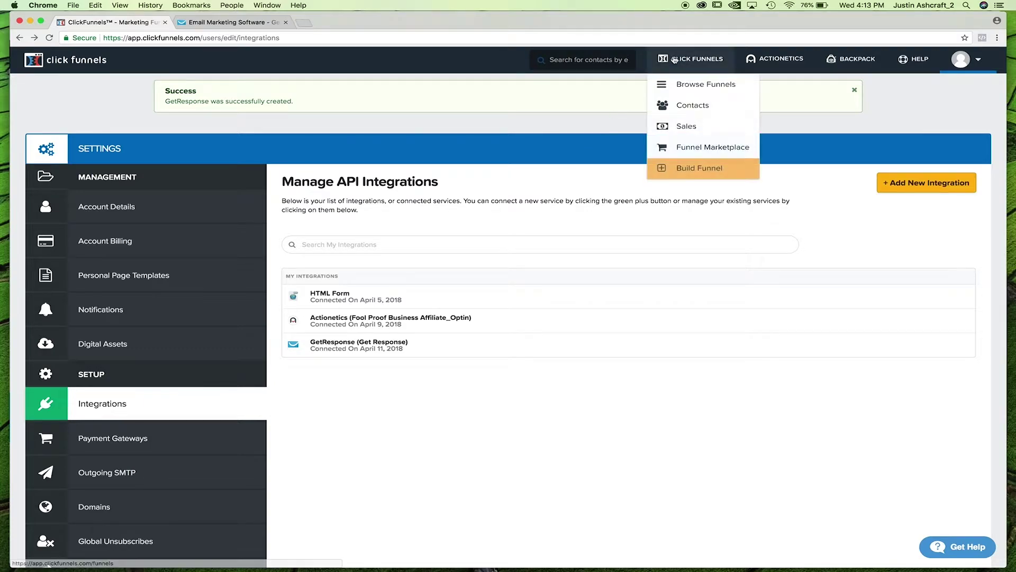
left_click(684, 88)
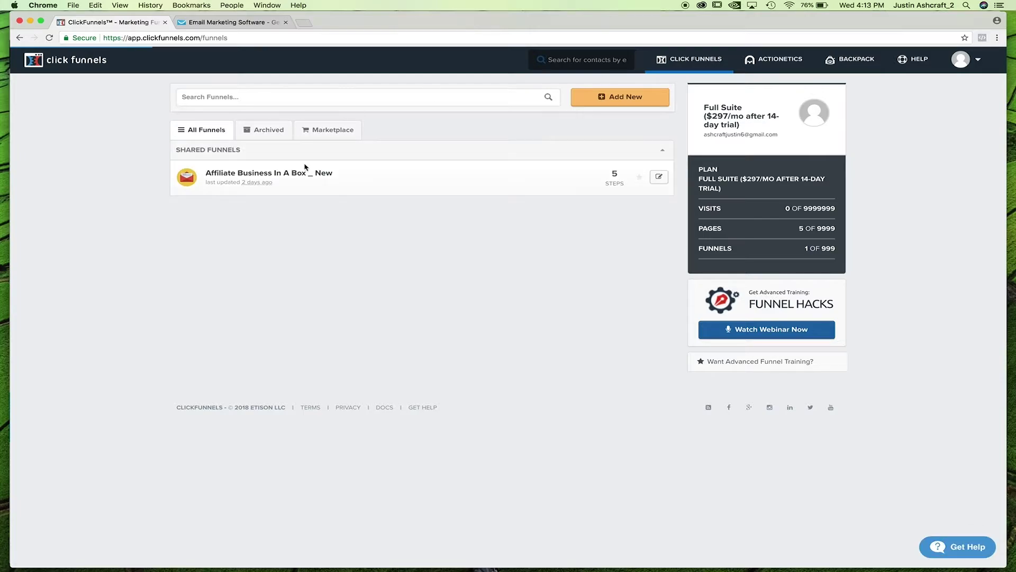
left_click(316, 179)
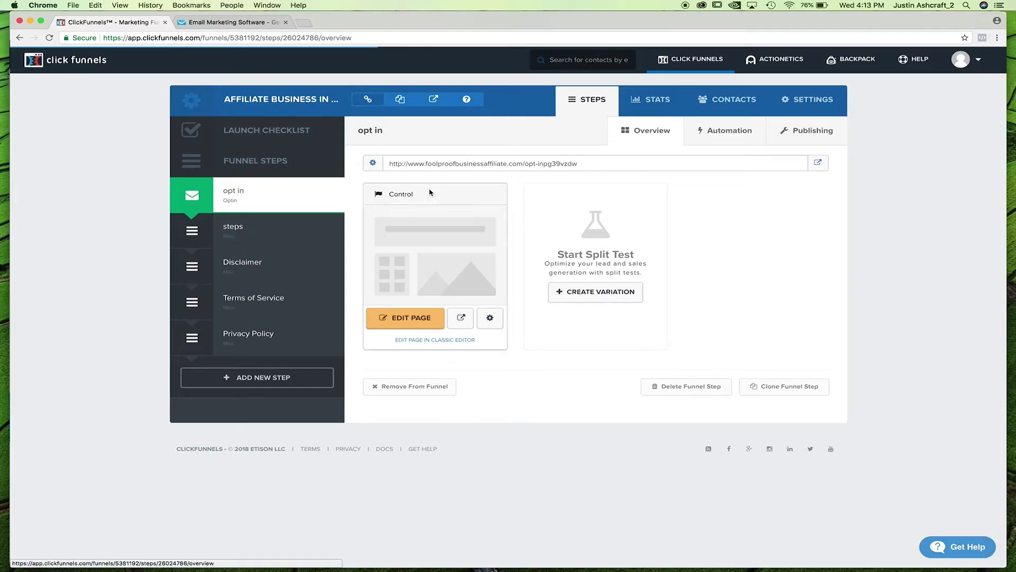
left_click(431, 324)
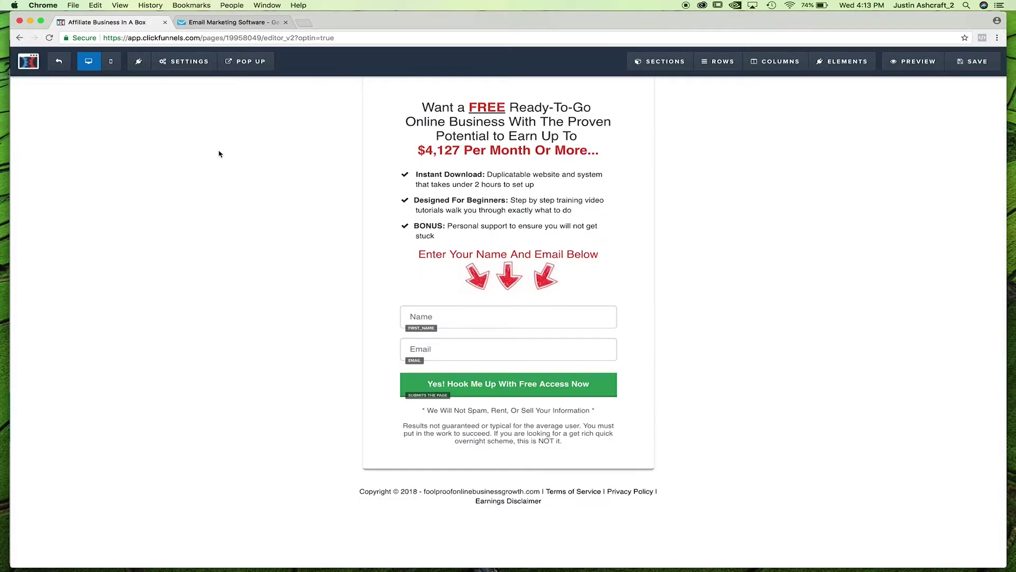
left_click(185, 68)
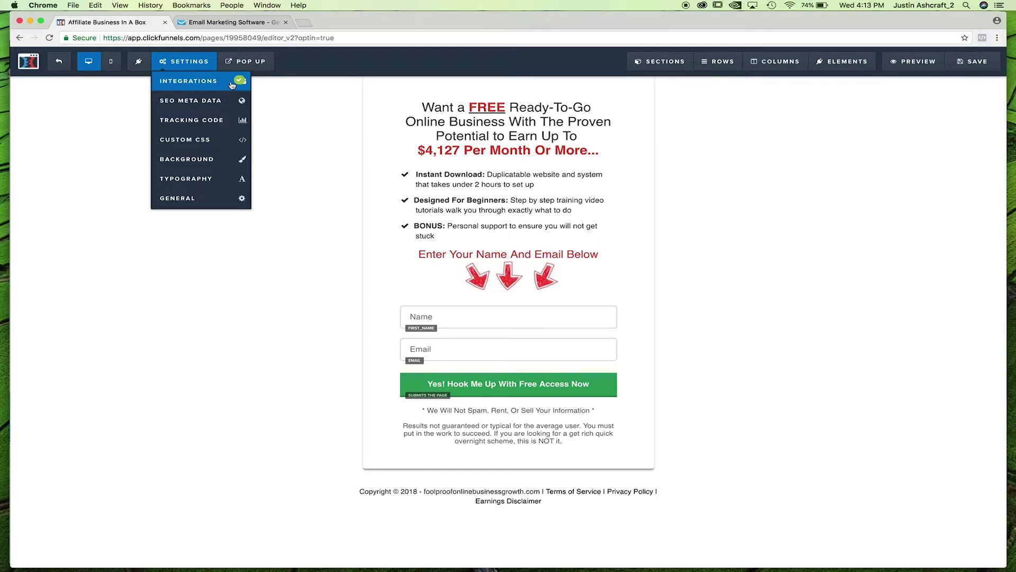
left_click(201, 84)
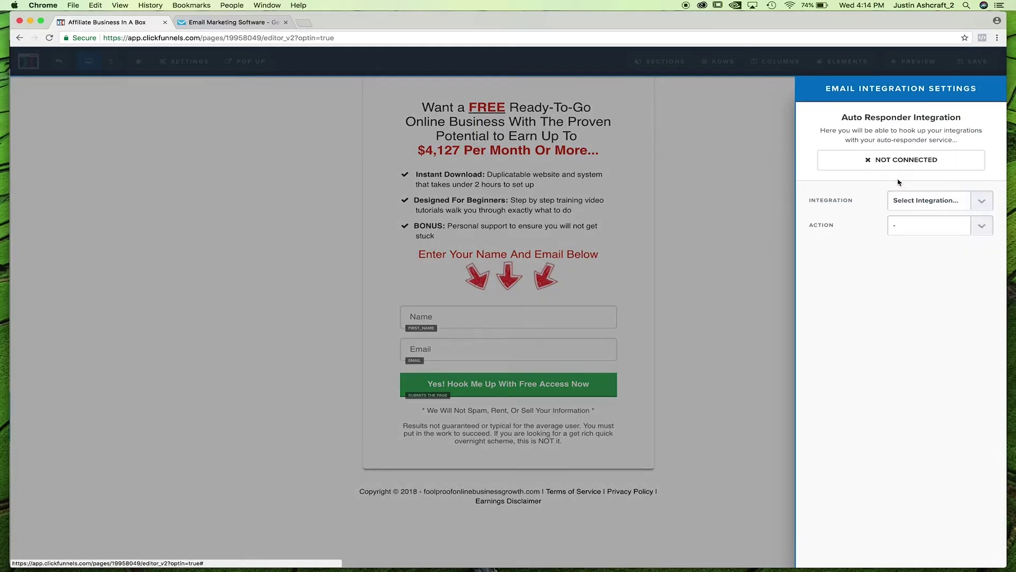
left_click(290, 186)
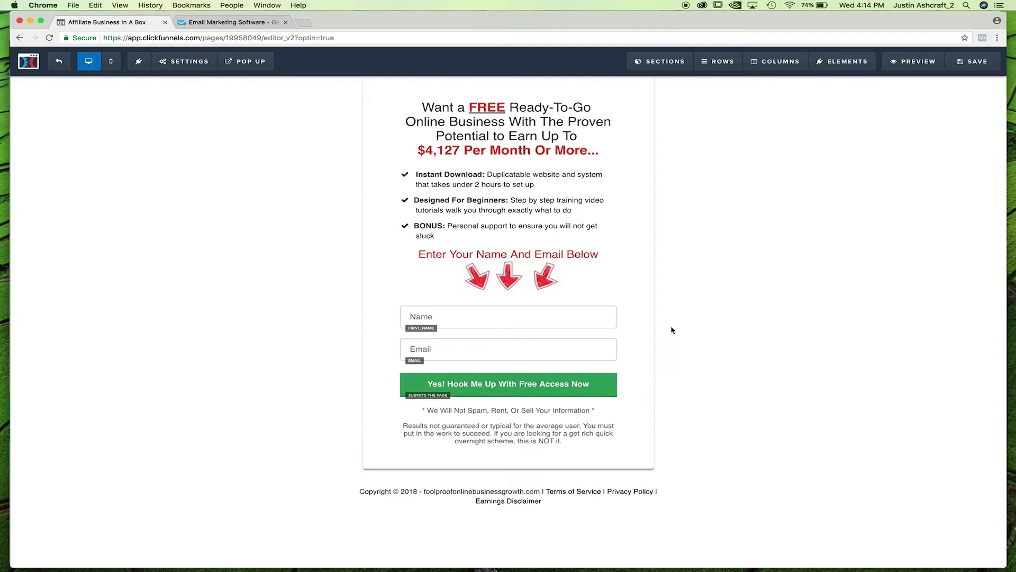
Step: Switch to GetResponse in Safari and create a contact list named "abib_2_training"
key("super+Tab")
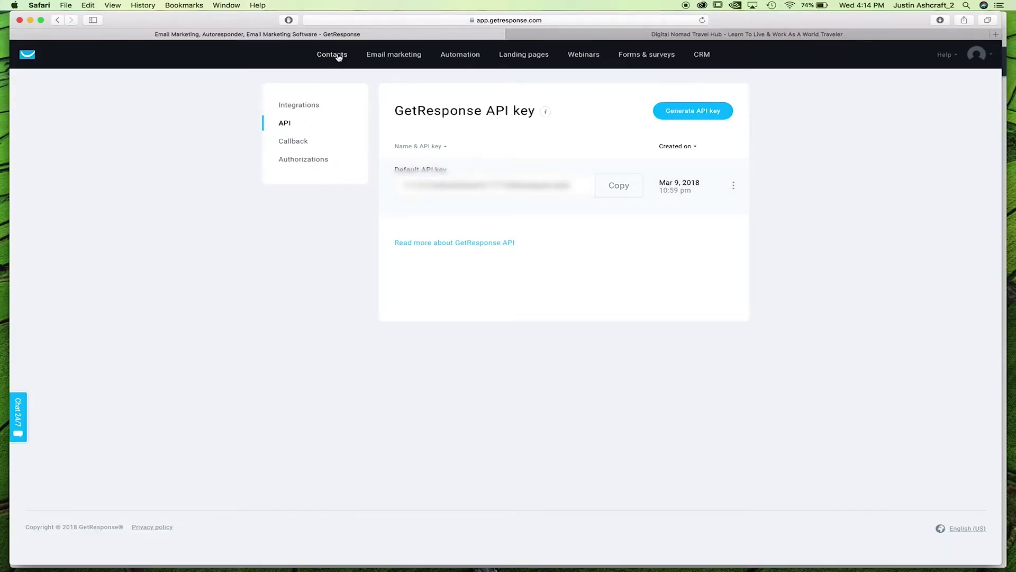
left_click(30, 55)
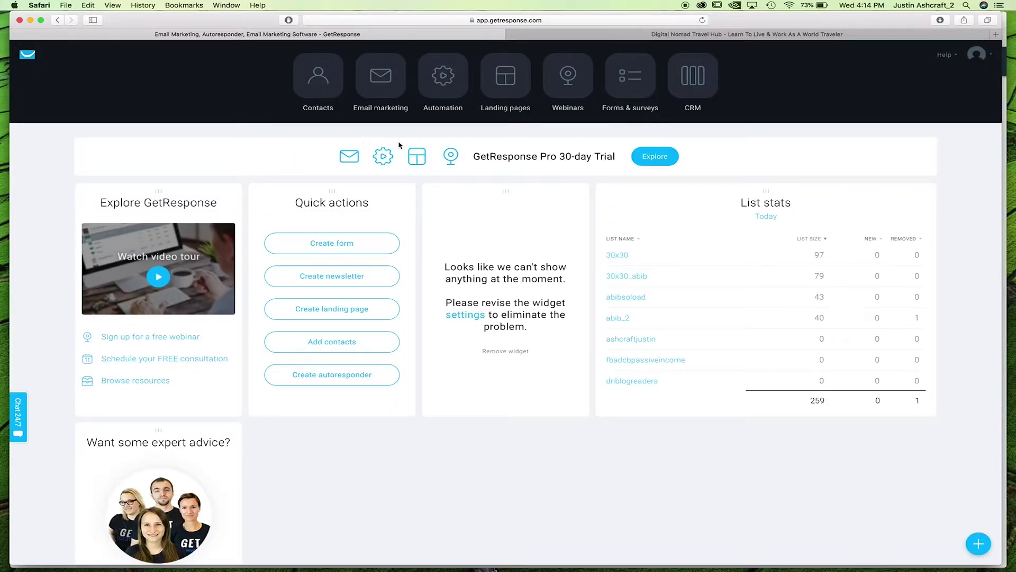
left_click(316, 80)
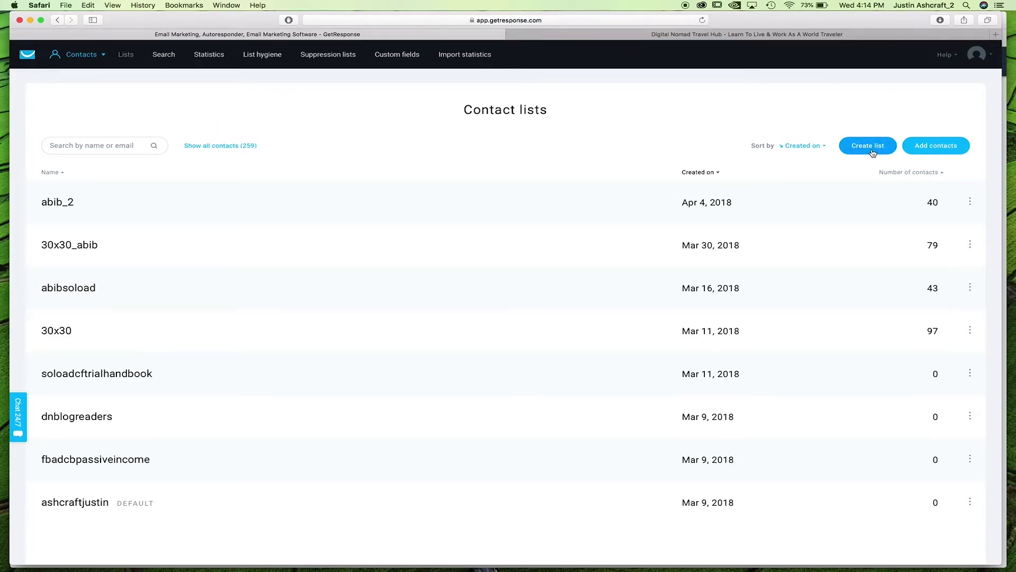
left_click(872, 150)
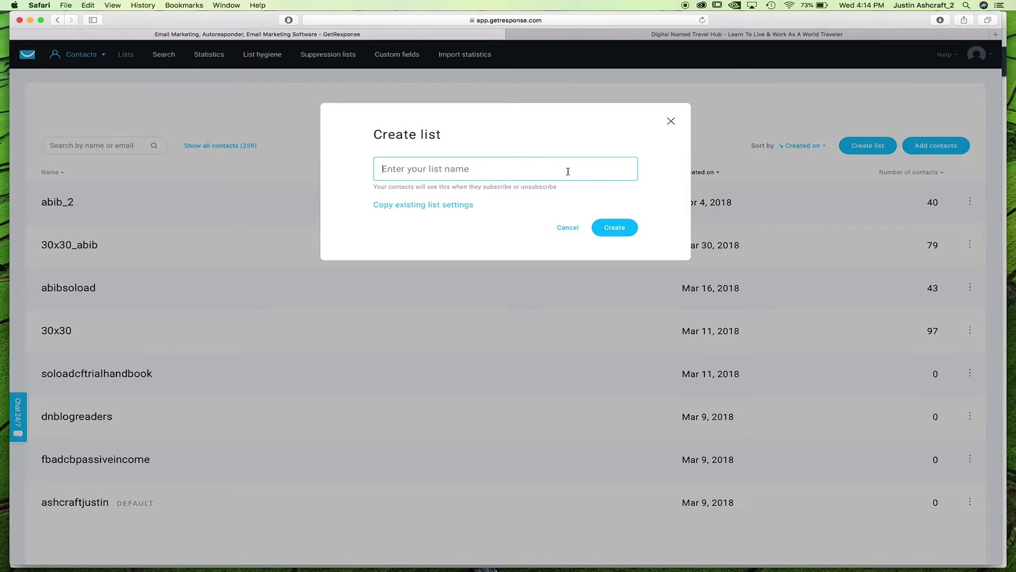
type("ABIB_2_Train")
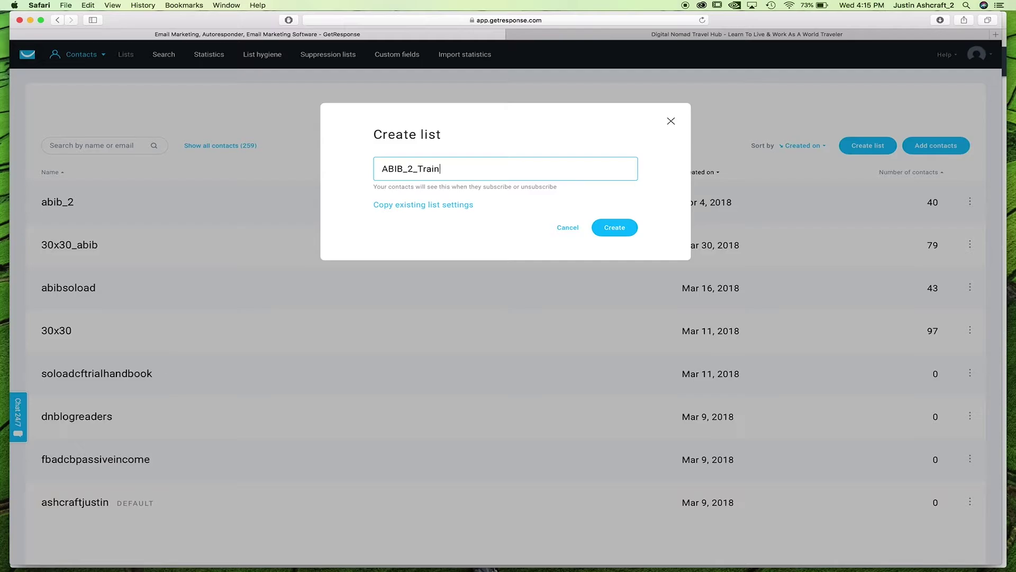
key("super+a")
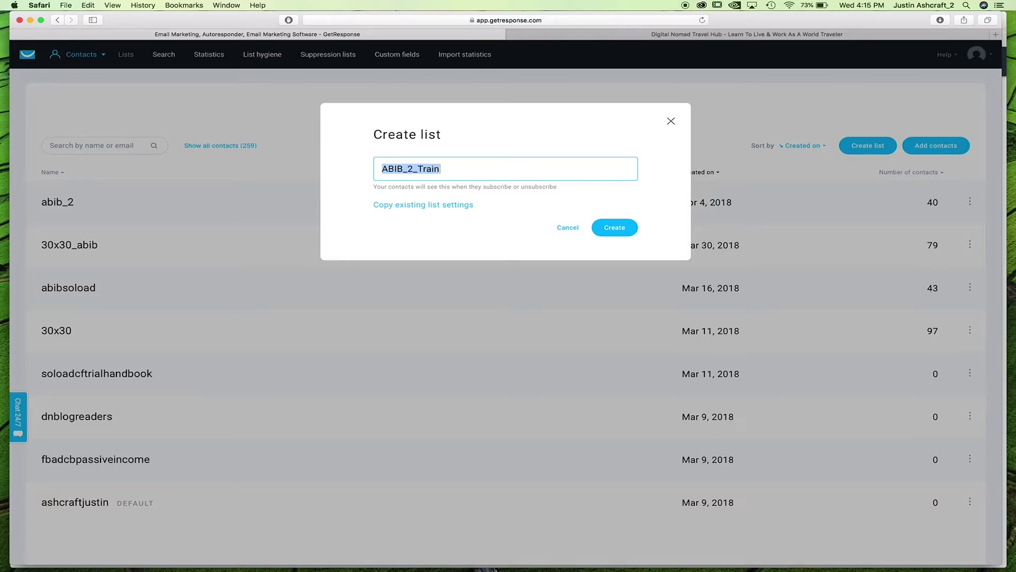
type("abib")
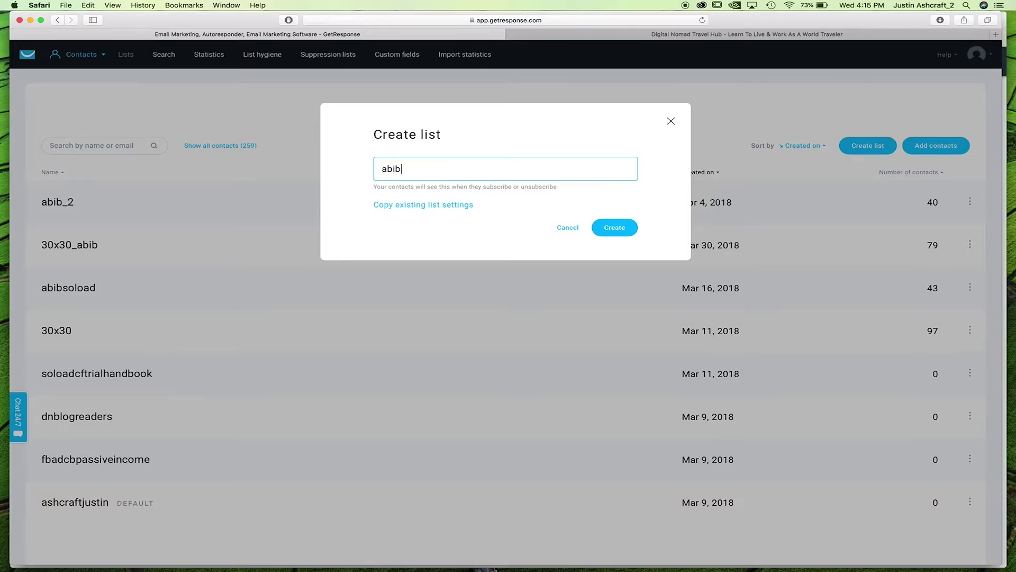
type("_2_training")
left_click(620, 236)
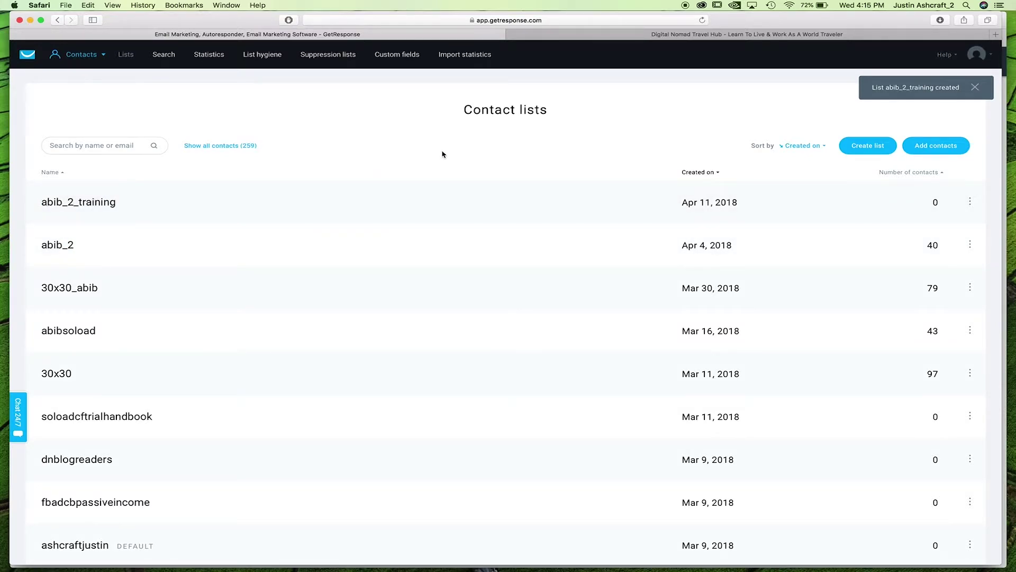
Step: Switch to ClickFunnels in Chrome and set the opt-in page's email integration to Get Response with the action Add To Campaign
key("super+Tab")
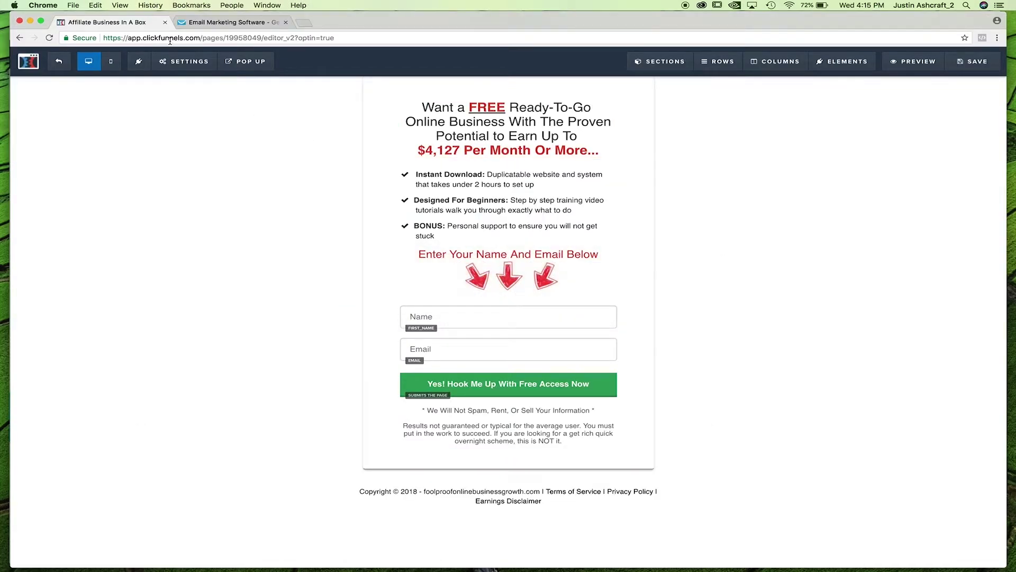
left_click(189, 62)
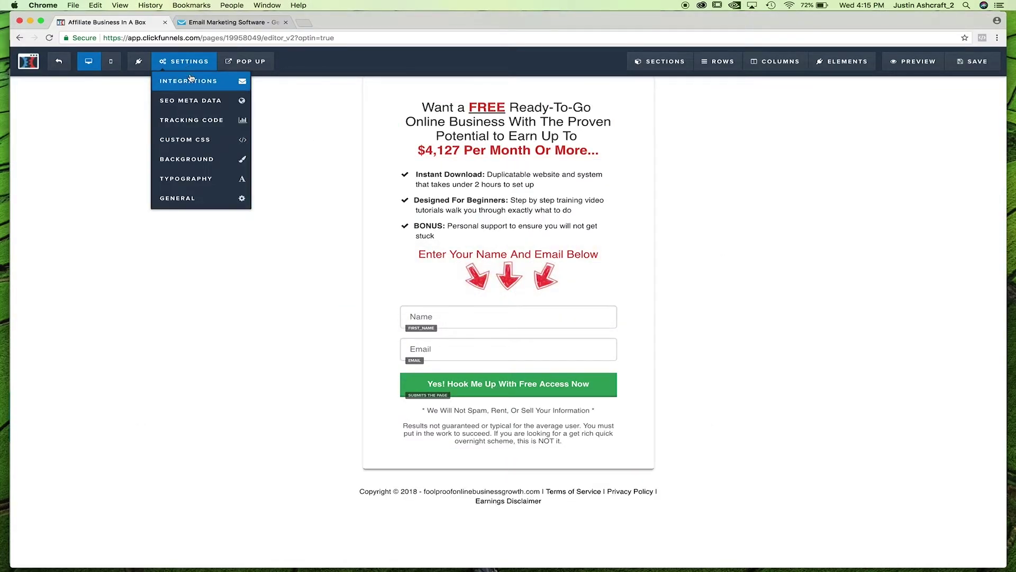
left_click(191, 80)
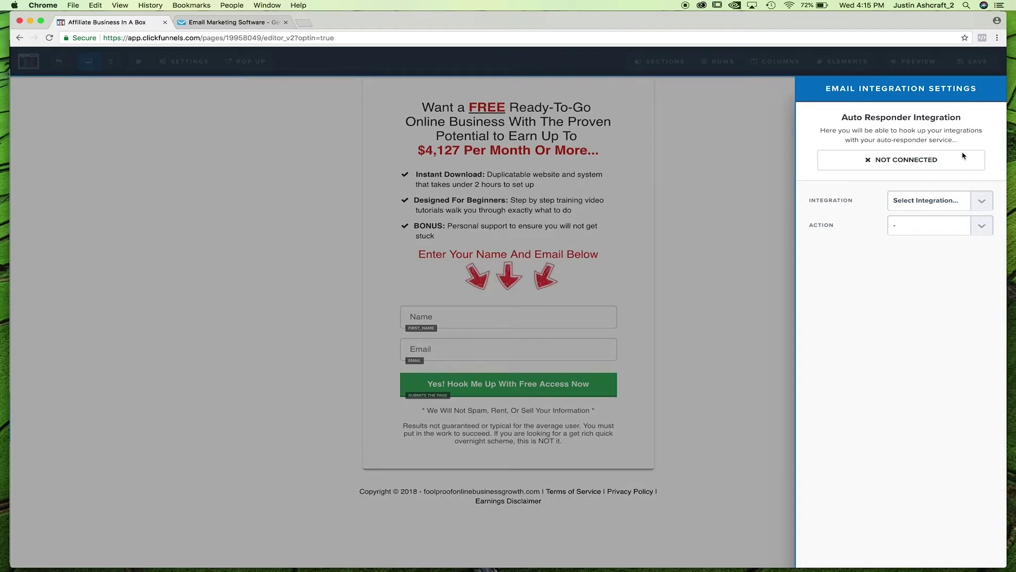
left_click(988, 201)
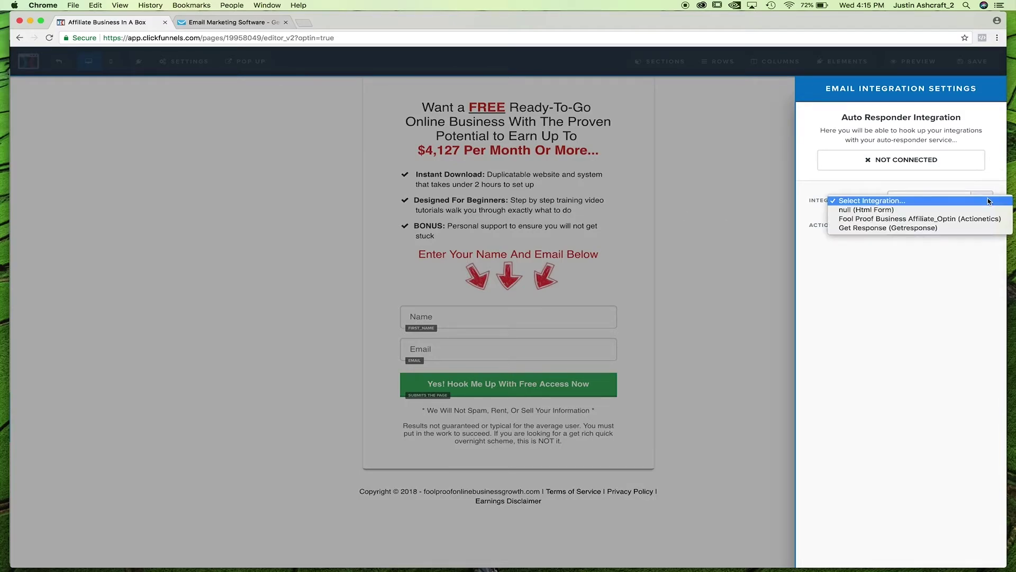
left_click(902, 231)
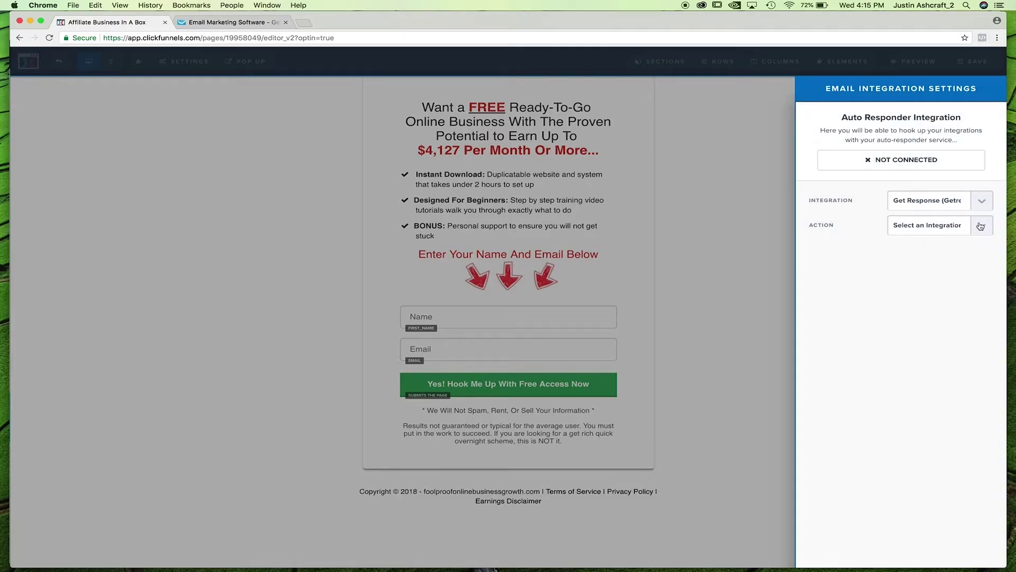
left_click(981, 226)
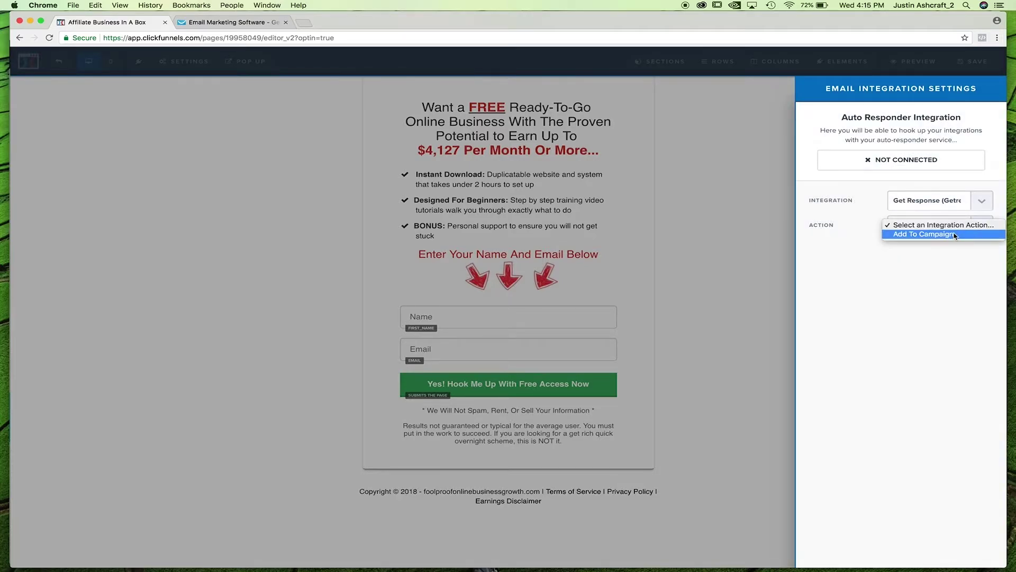
left_click(956, 234)
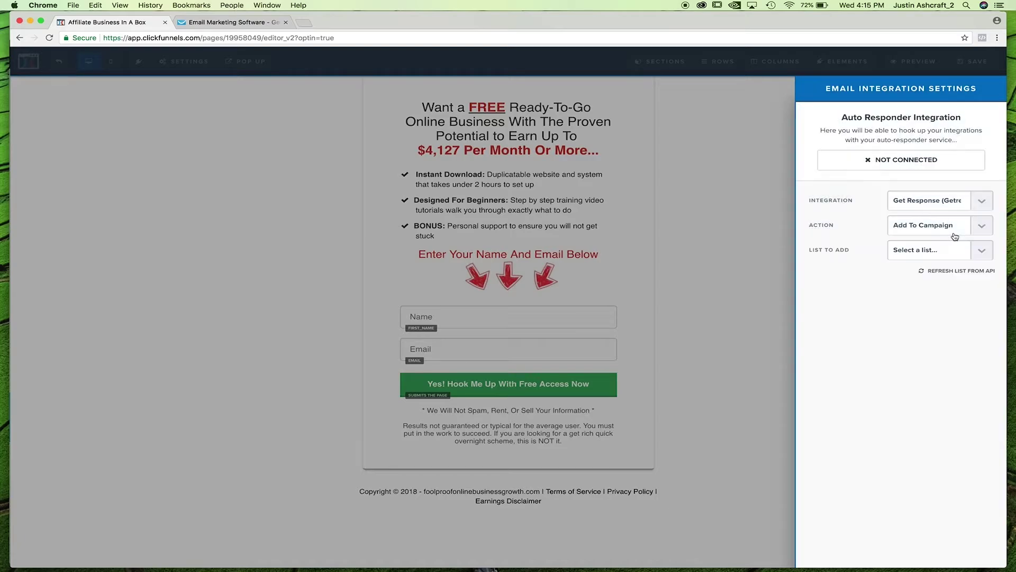
Step: Refresh the integration's lists from the API, choose "abib_2_training" as the list to add, and save the page
left_click(980, 257)
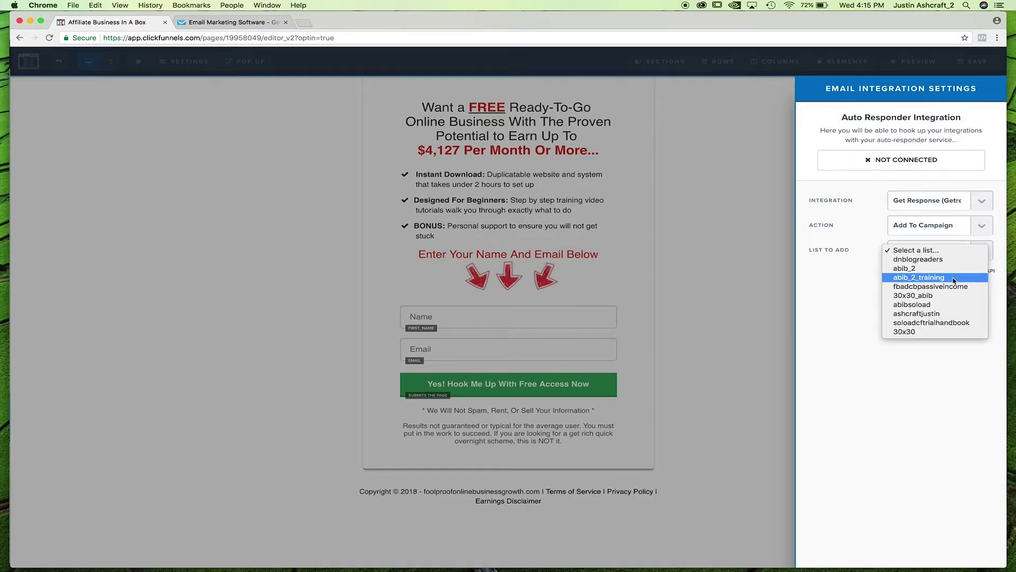
left_click(853, 296)
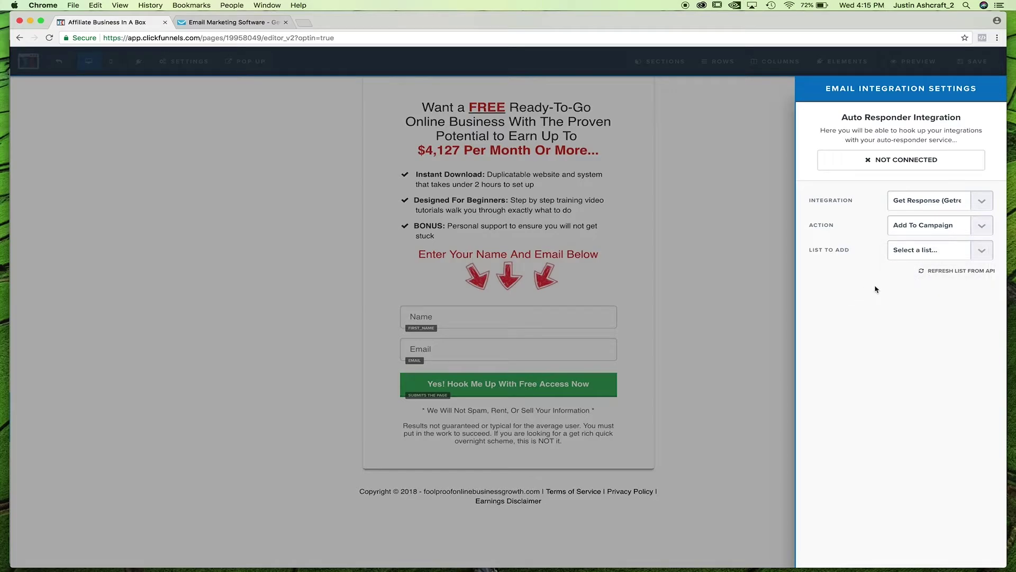
left_click(953, 273)
left_click(983, 252)
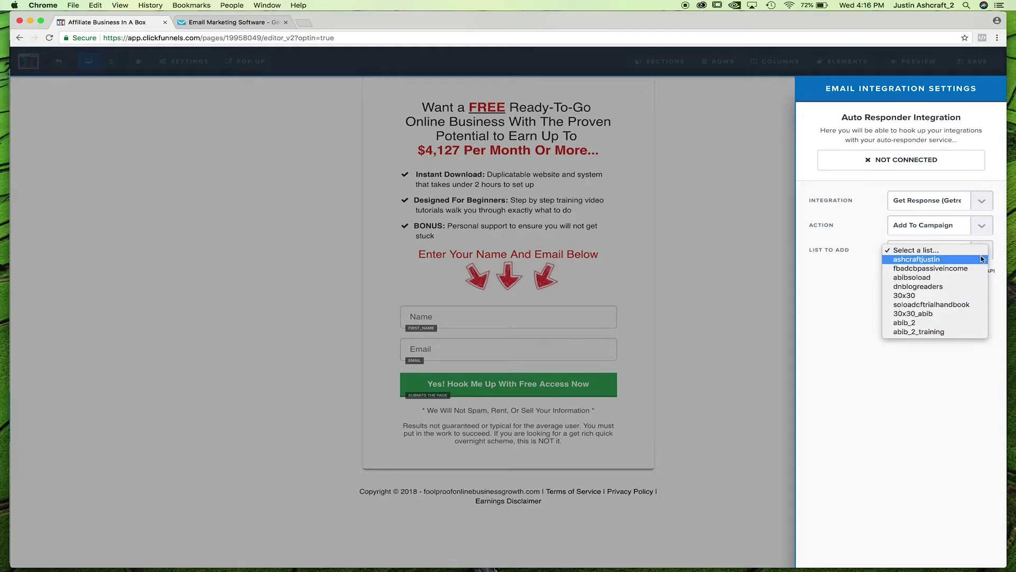
left_click(938, 332)
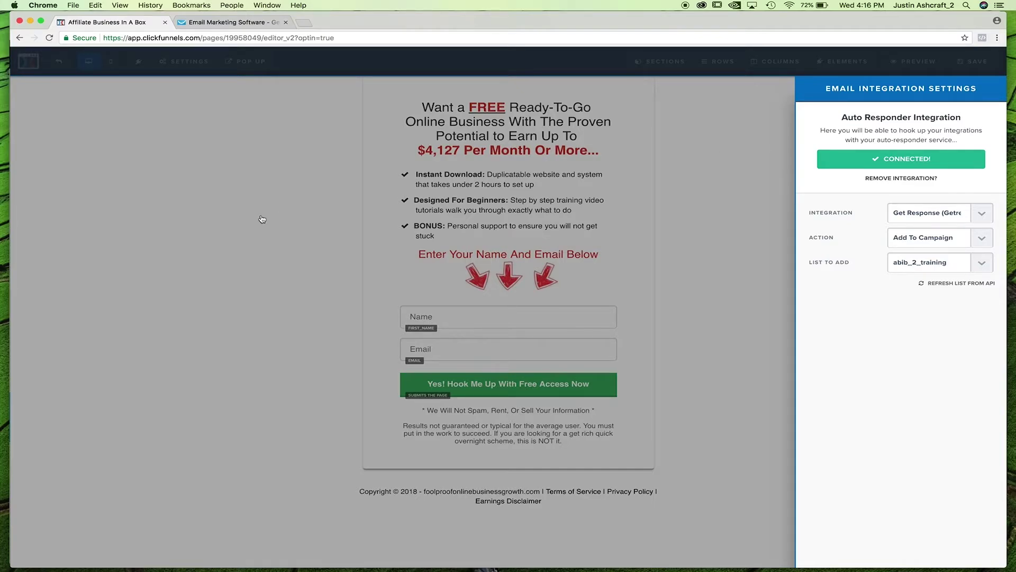
left_click(318, 203)
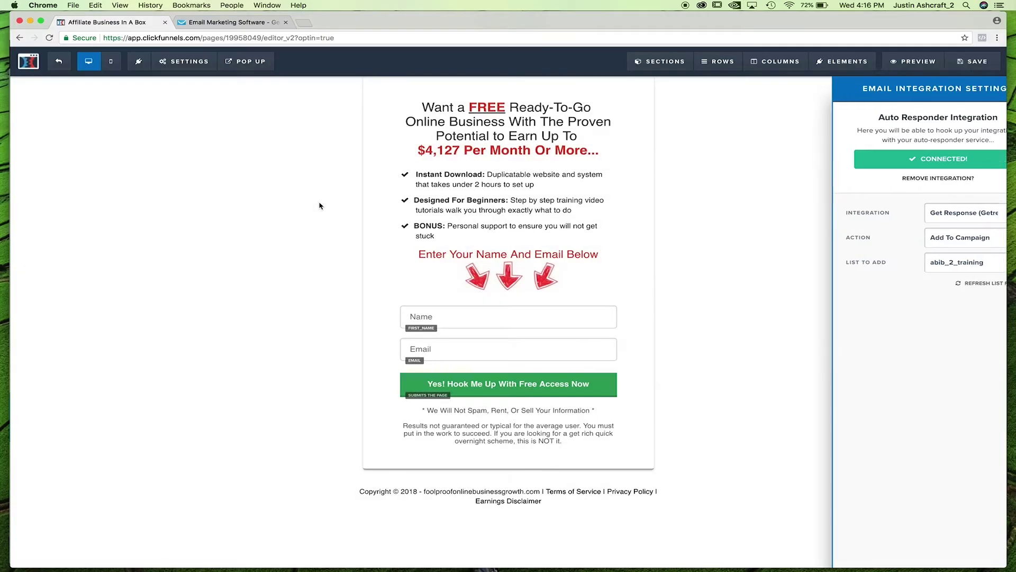
left_click(970, 62)
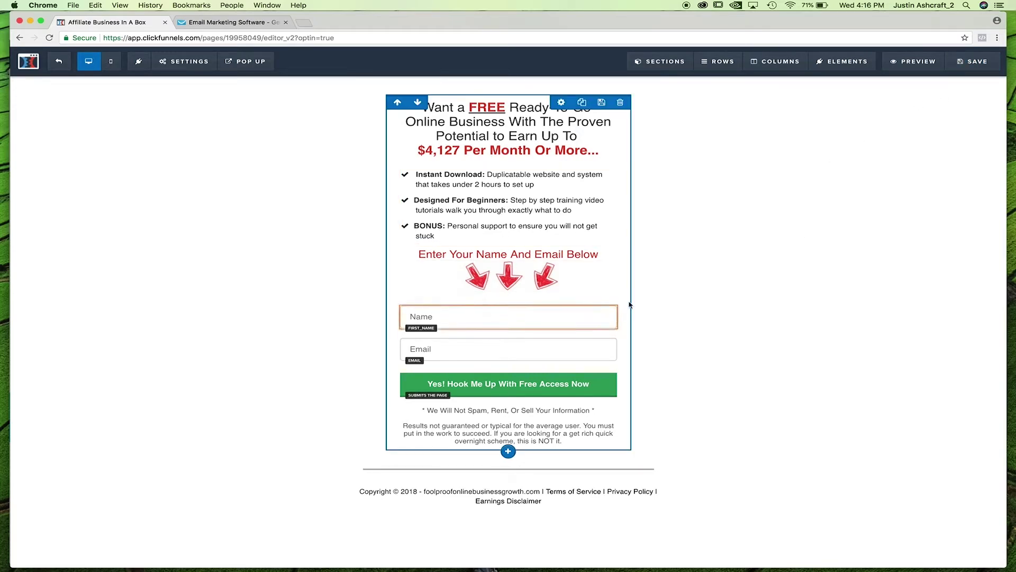
Step: Switch to GetResponse in Safari and open the "Business in a Box Solo Ads" automation workflow
key("super+Tab")
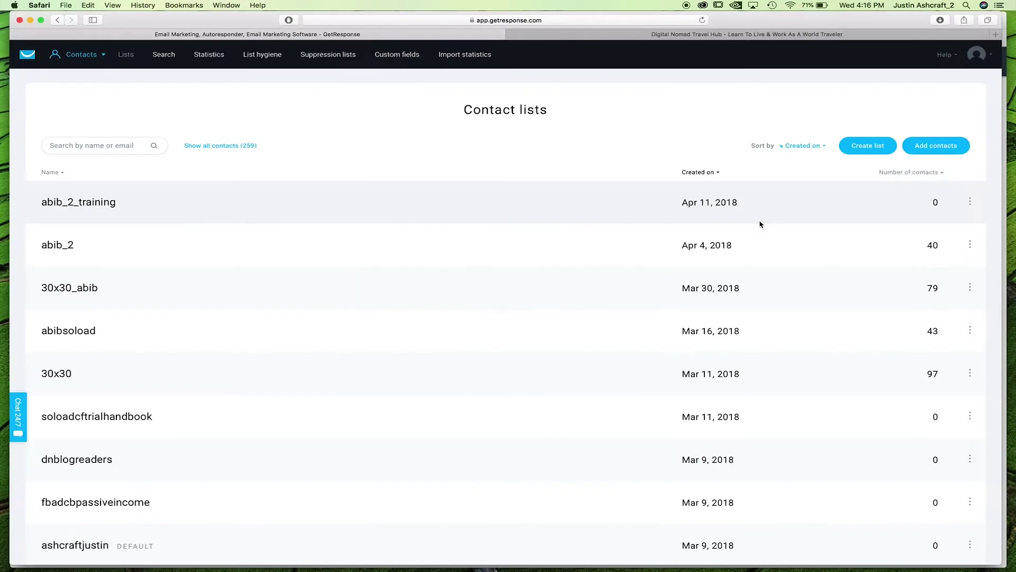
left_click(22, 56)
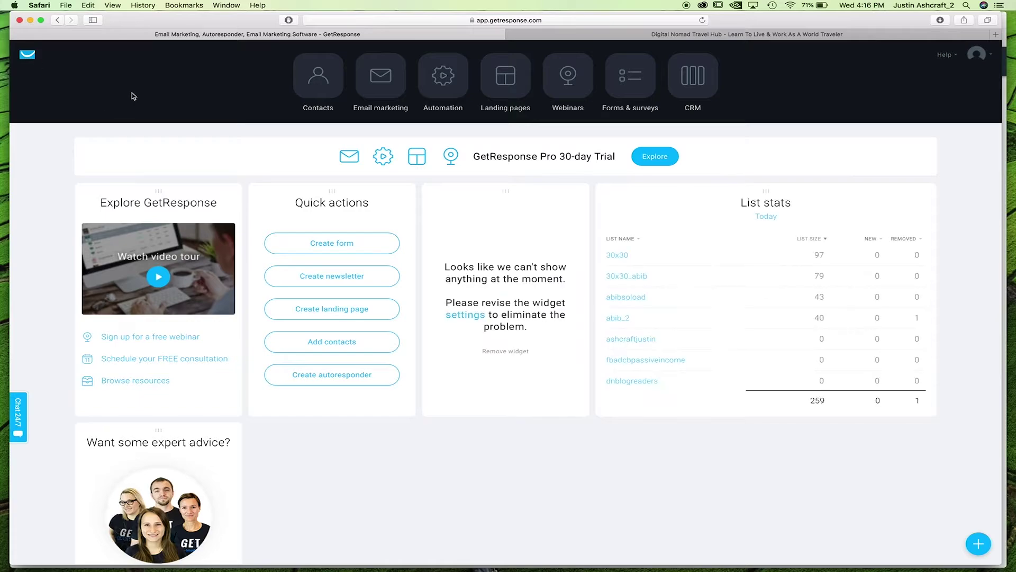
left_click(459, 87)
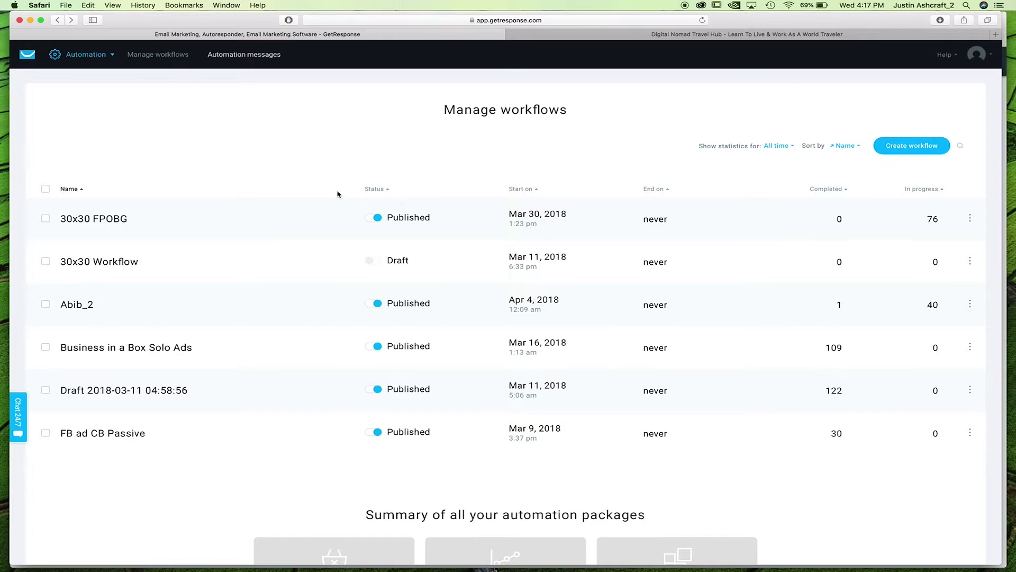
left_click(168, 352)
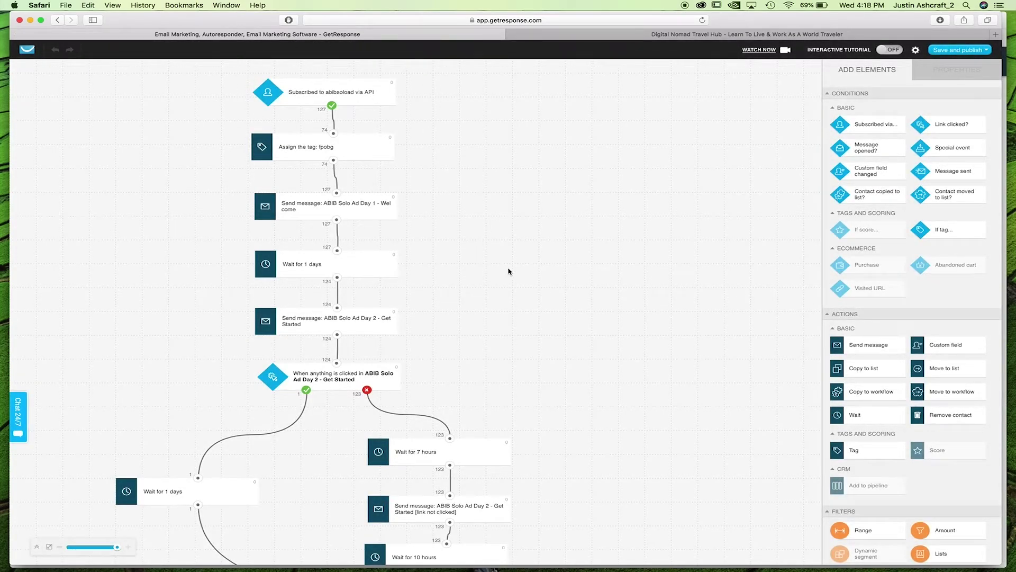
Step: Examine the workflow's sequence of messages, waits and link-click conditions from the subscription trigger down to the list move
scroll(508, 271, "down", 15)
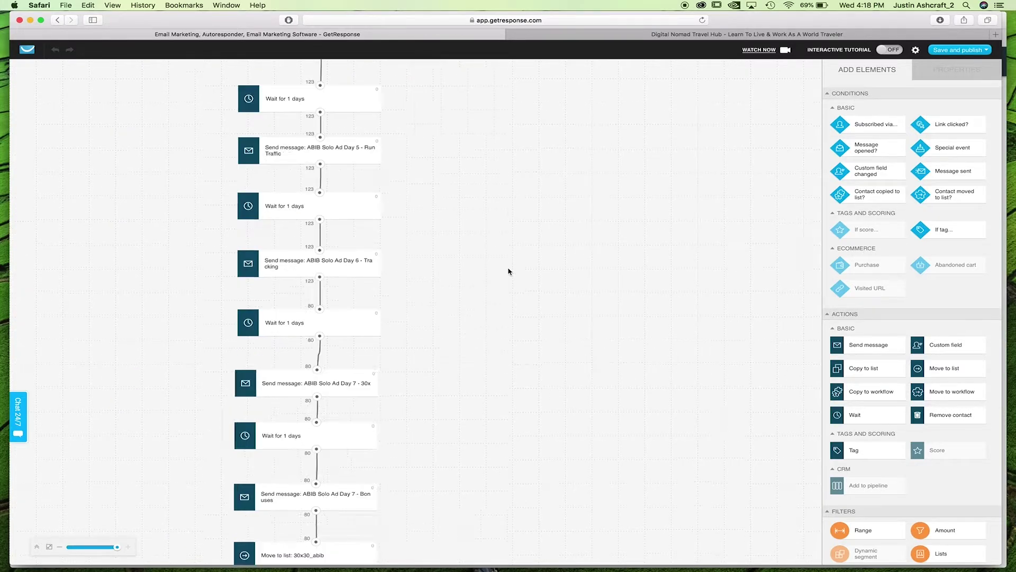
scroll(508, 271, "down", 3)
scroll(508, 271, "up", 6)
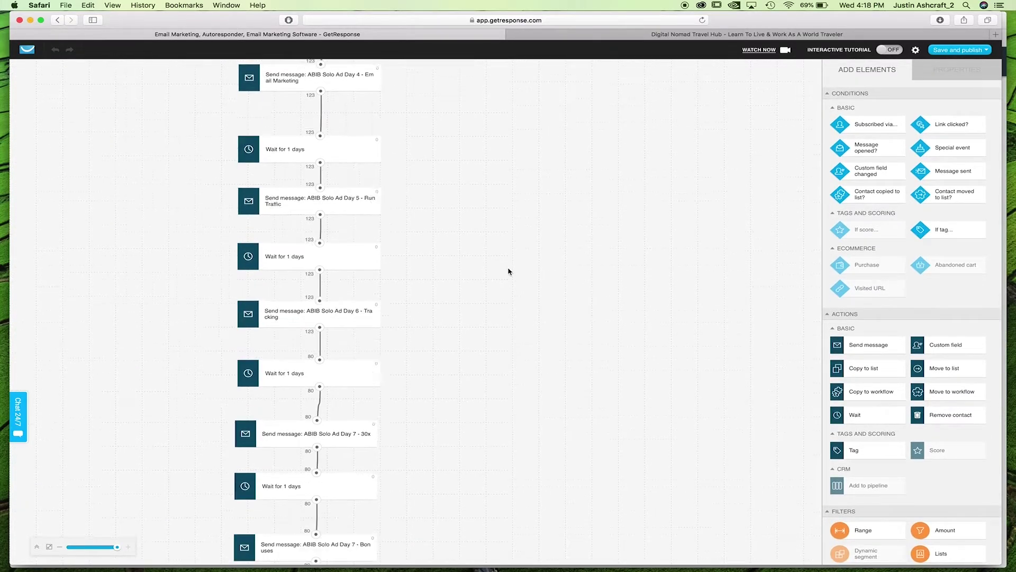
scroll(508, 271, "up", 6)
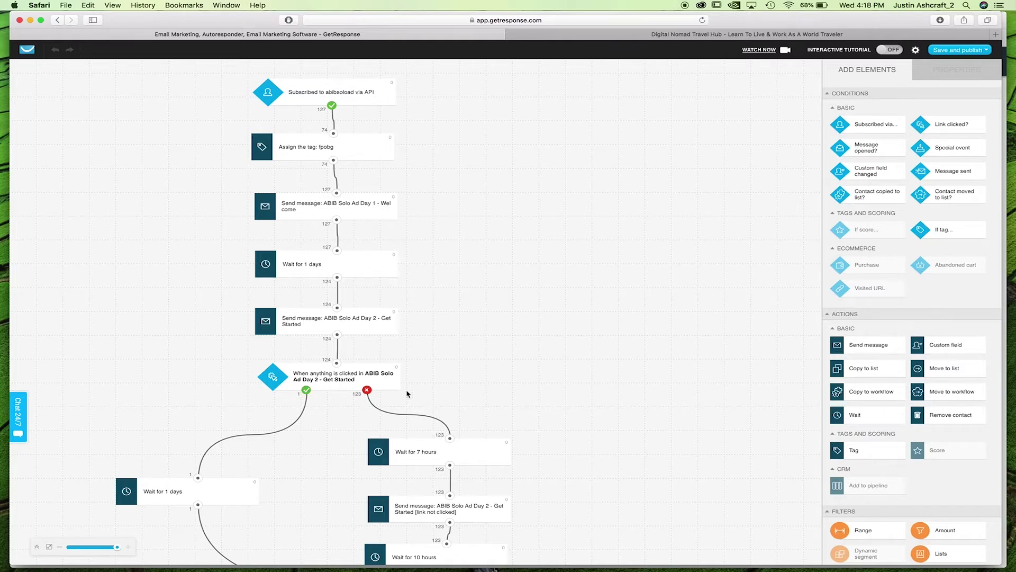
scroll(559, 391, "down", 3)
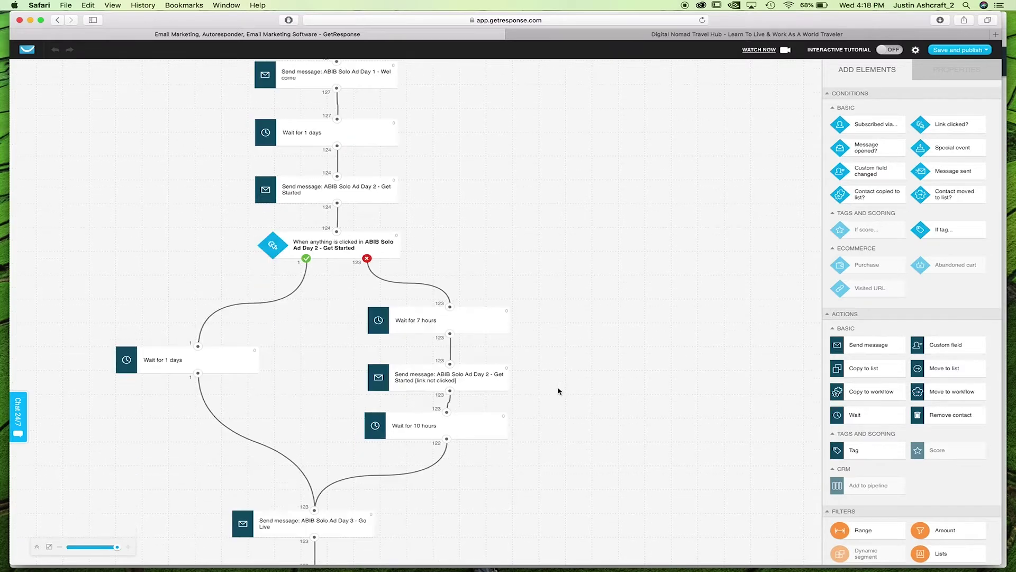
scroll(559, 391, "down", 1)
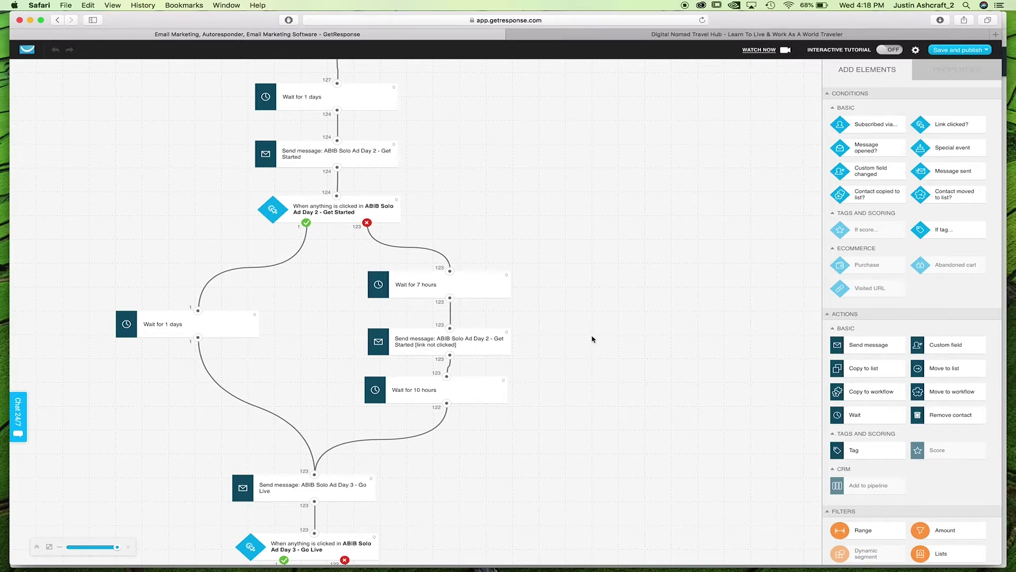
scroll(592, 339, "down", 8)
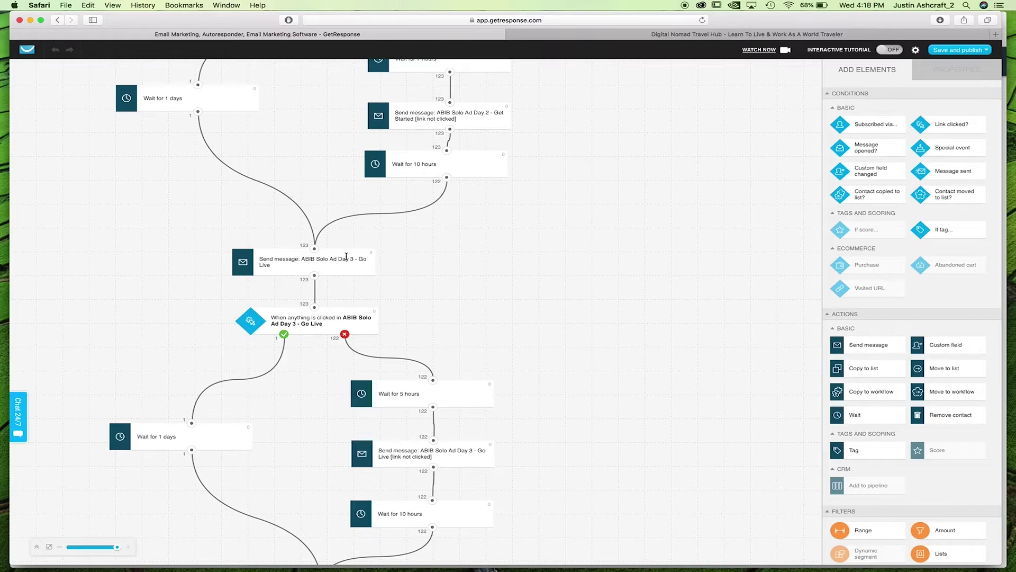
scroll(553, 252, "down", 15)
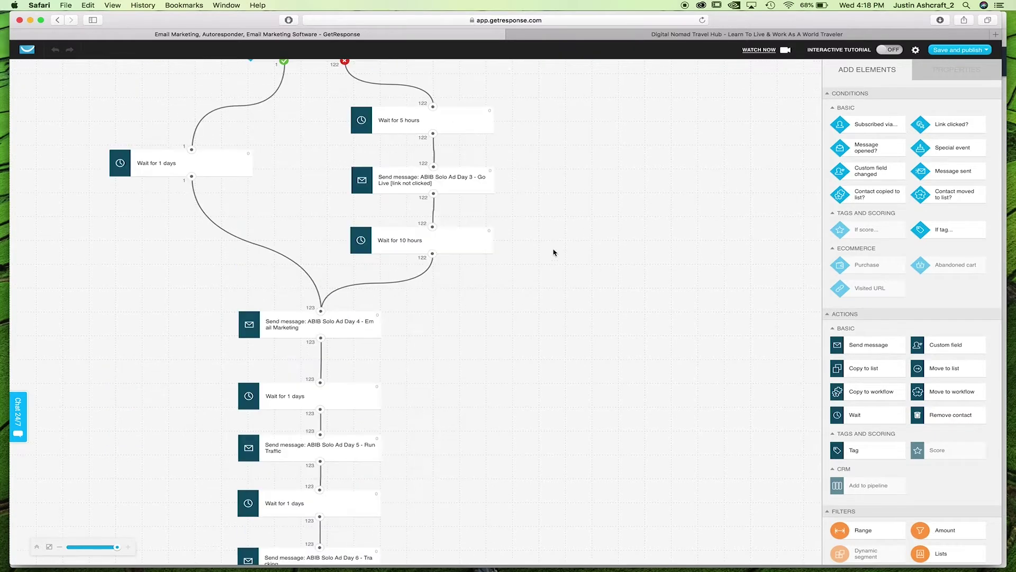
scroll(553, 252, "up", 20)
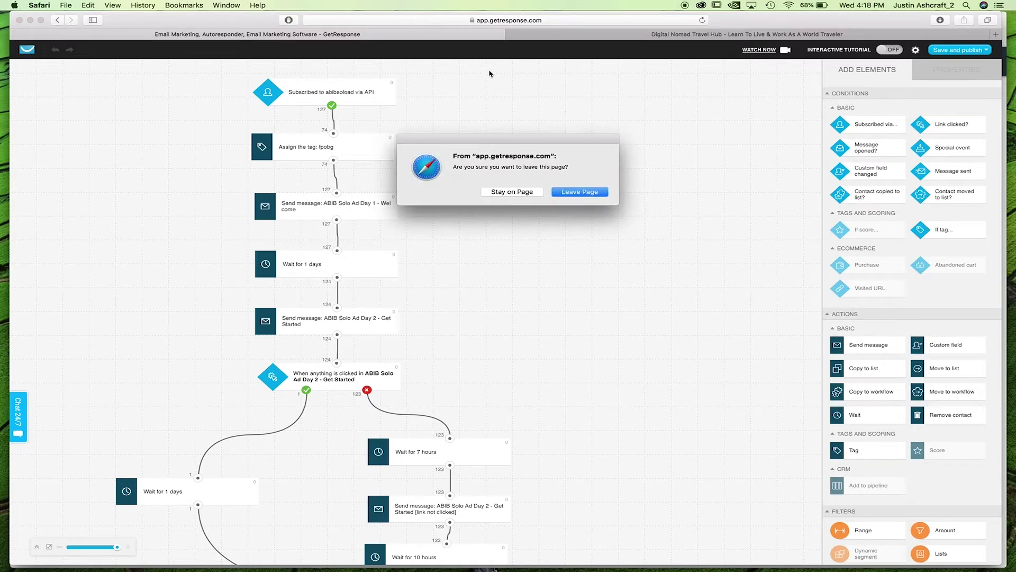
Step: Leave the open workflow and create a new automation workflow from scratch
left_click(597, 190)
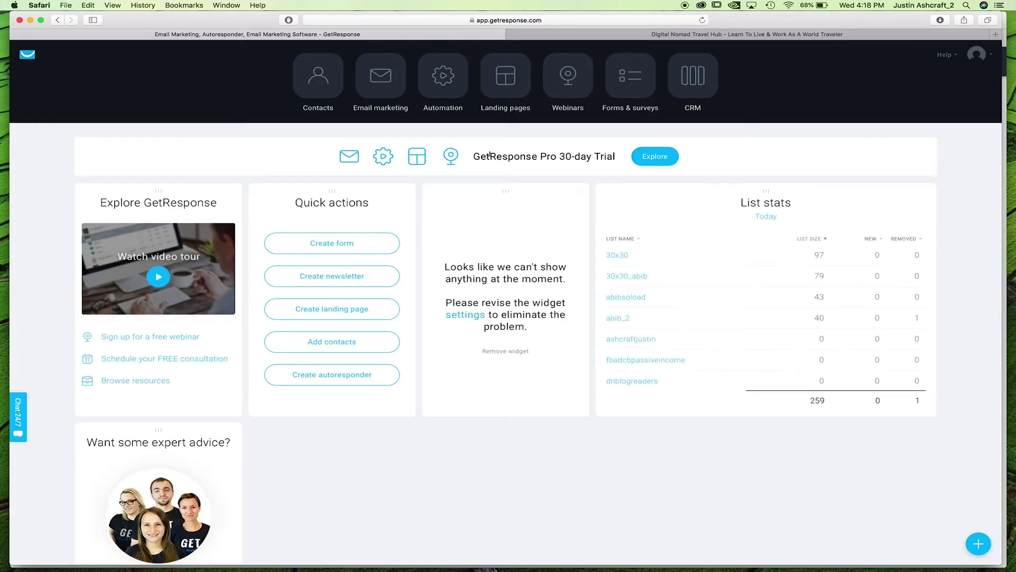
left_click(437, 75)
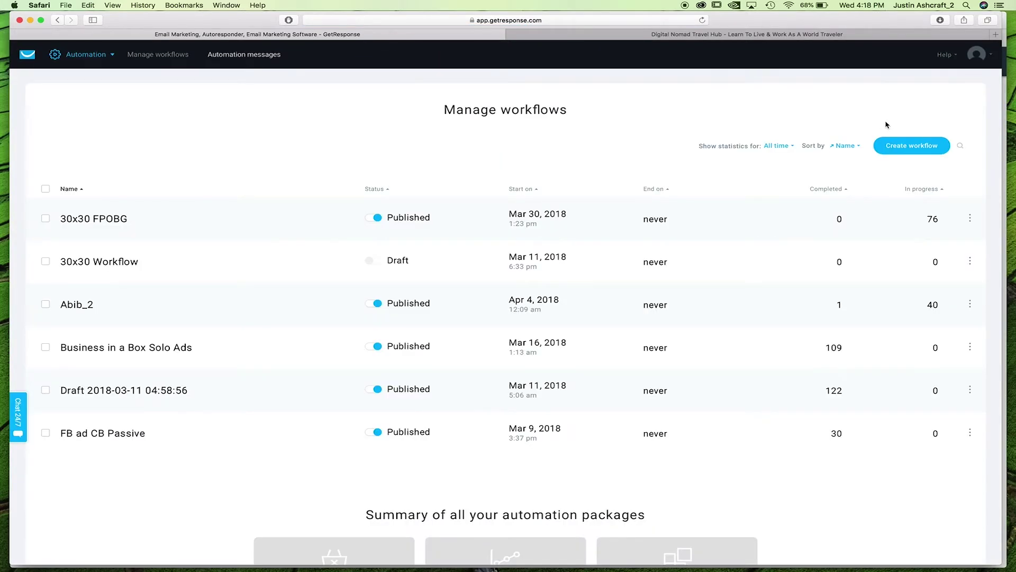
left_click(899, 148)
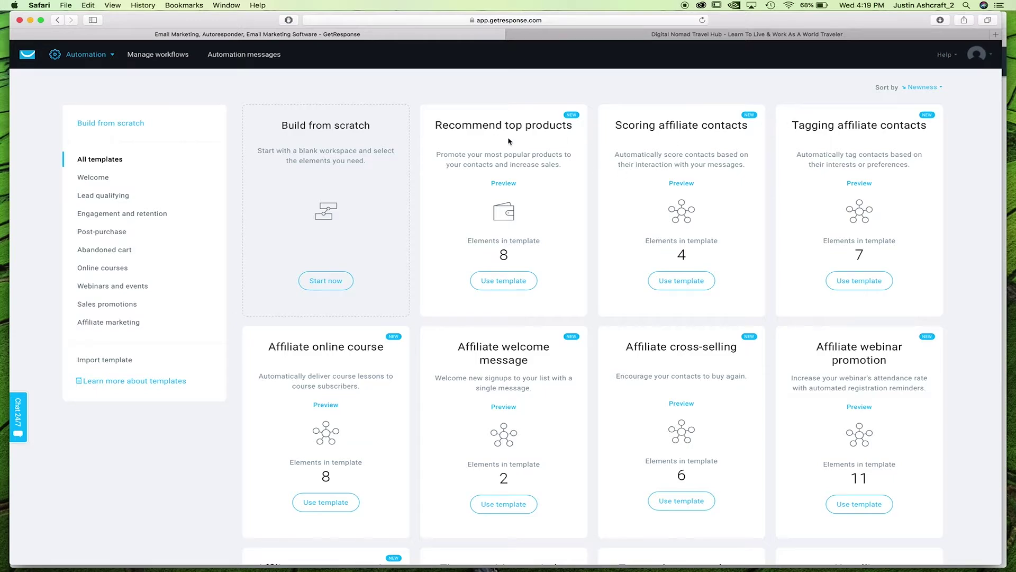
left_click(337, 277)
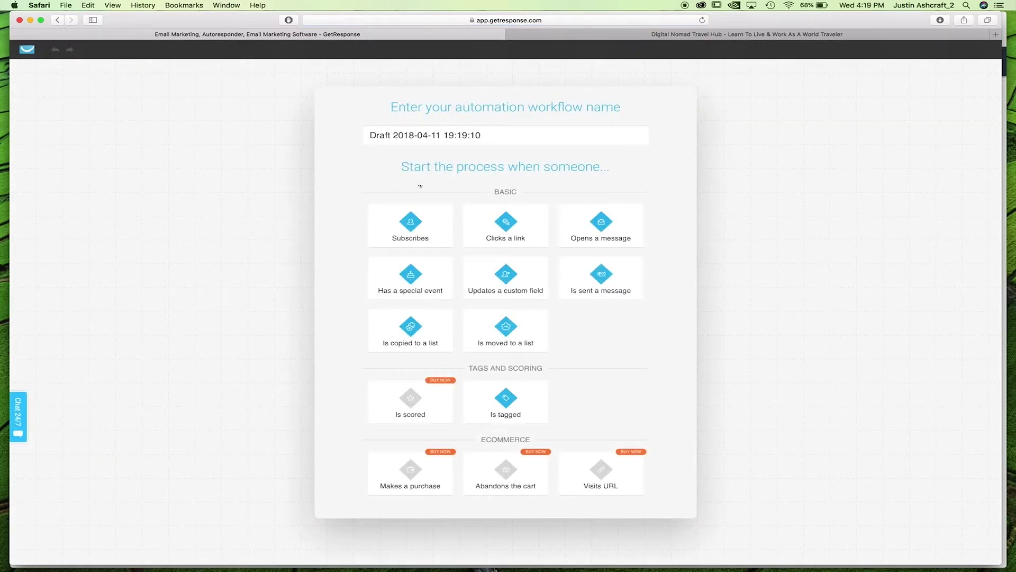
Step: Name the workflow "Abib_2_training_workflow" and have it start when someone subscribes
triple_click(512, 135)
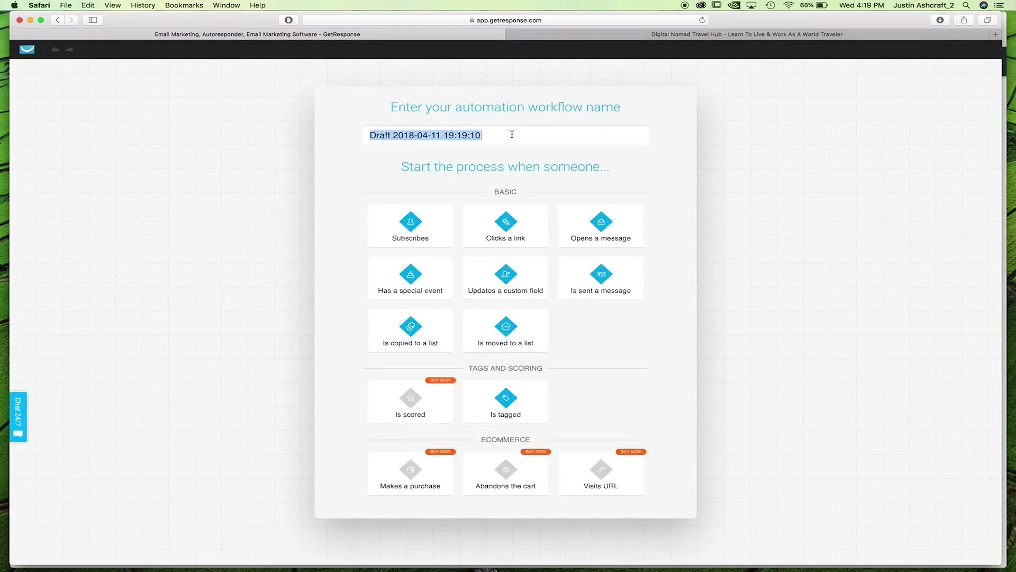
type("AB")
key("BackSpace")
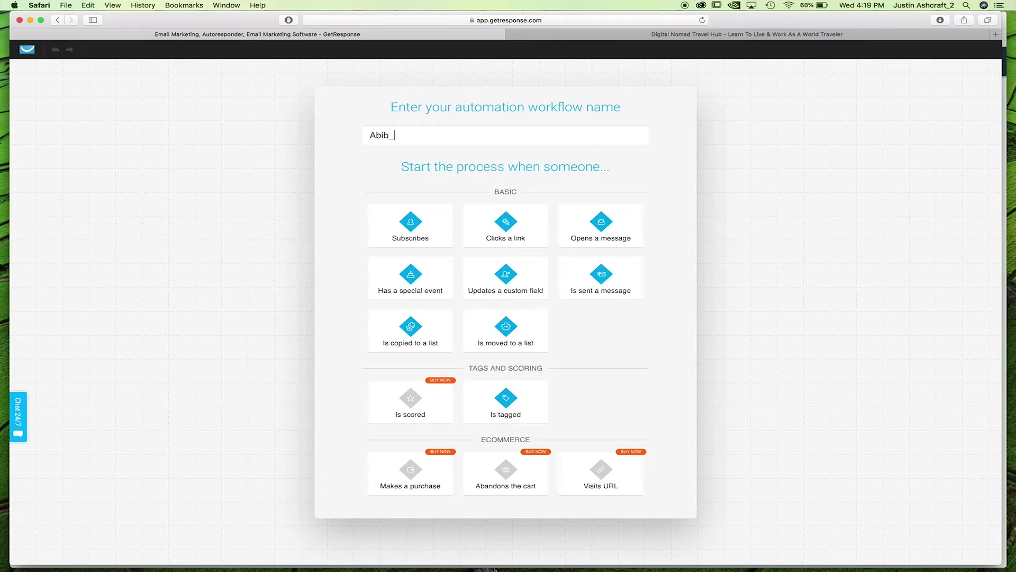
type("raining_workflow")
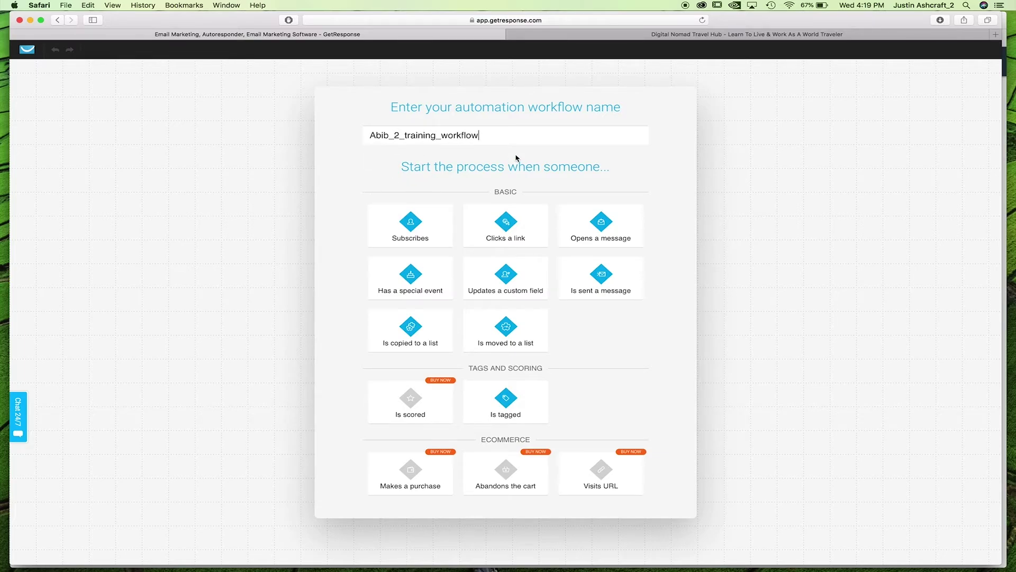
left_click(411, 225)
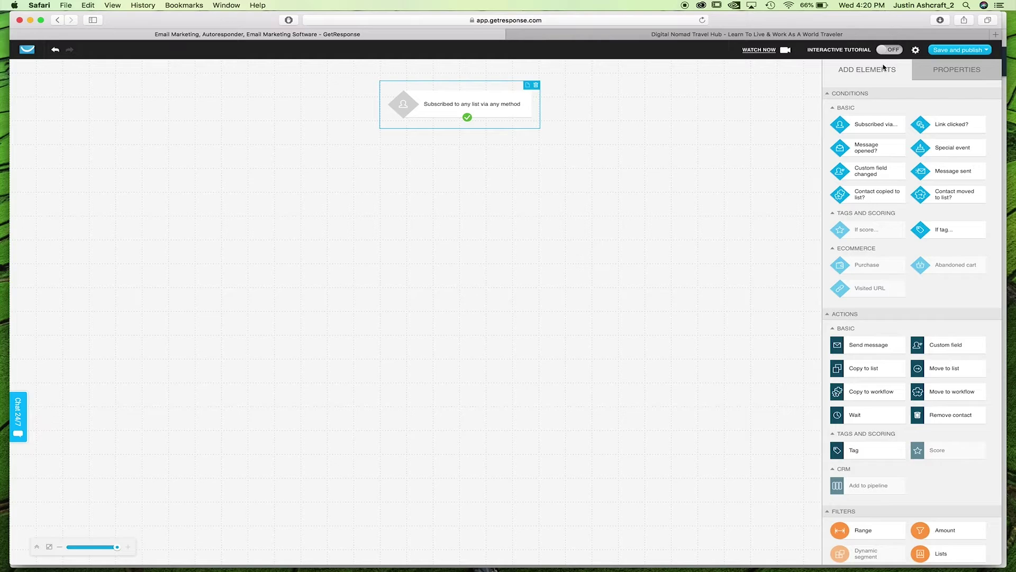
Step: Limit the subscription trigger to the specific list abib_2_training with API as the subscription method
left_click(960, 73)
left_click(910, 138)
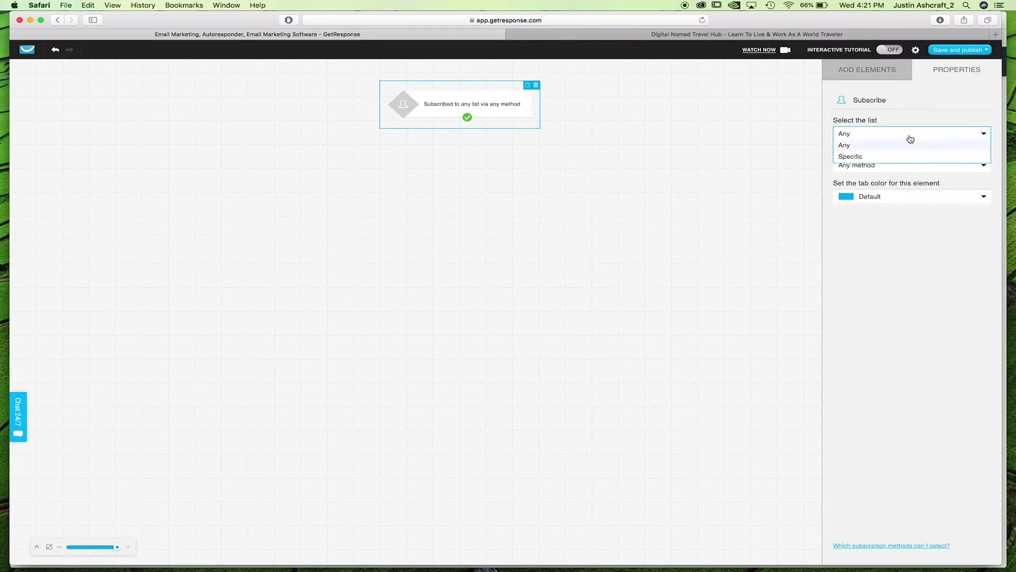
left_click(915, 157)
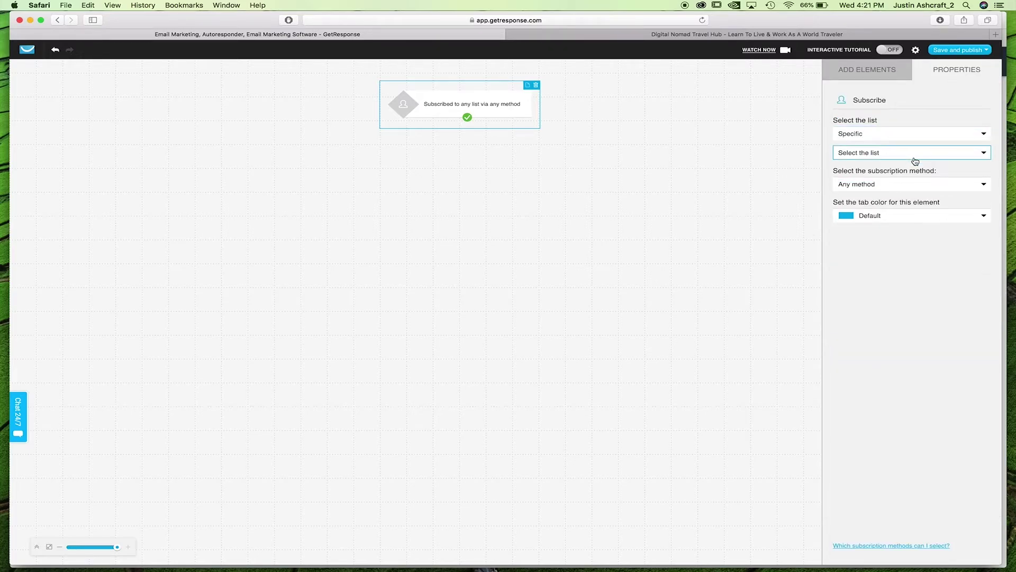
left_click(927, 158)
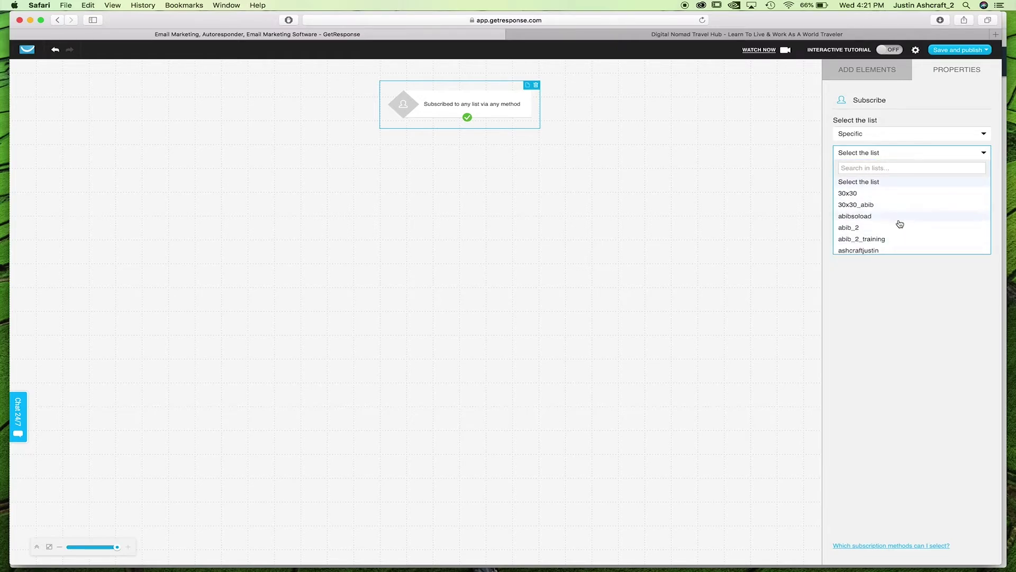
left_click(895, 239)
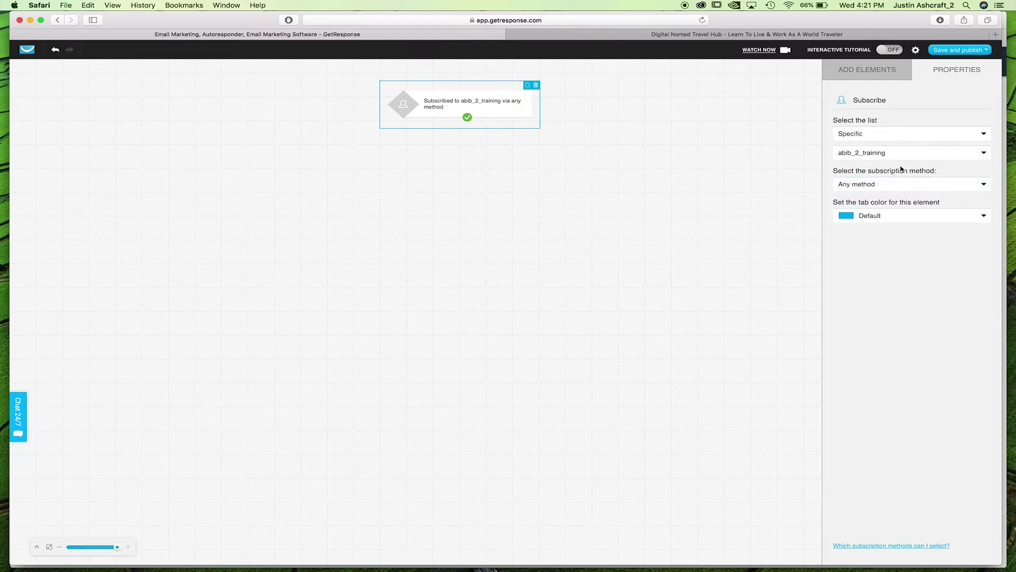
left_click(978, 184)
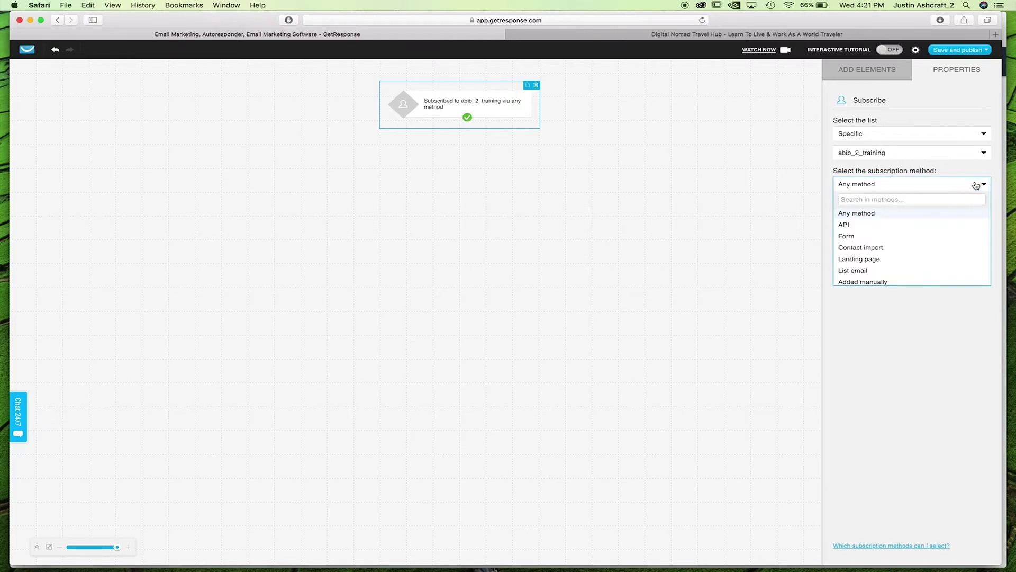
left_click(902, 226)
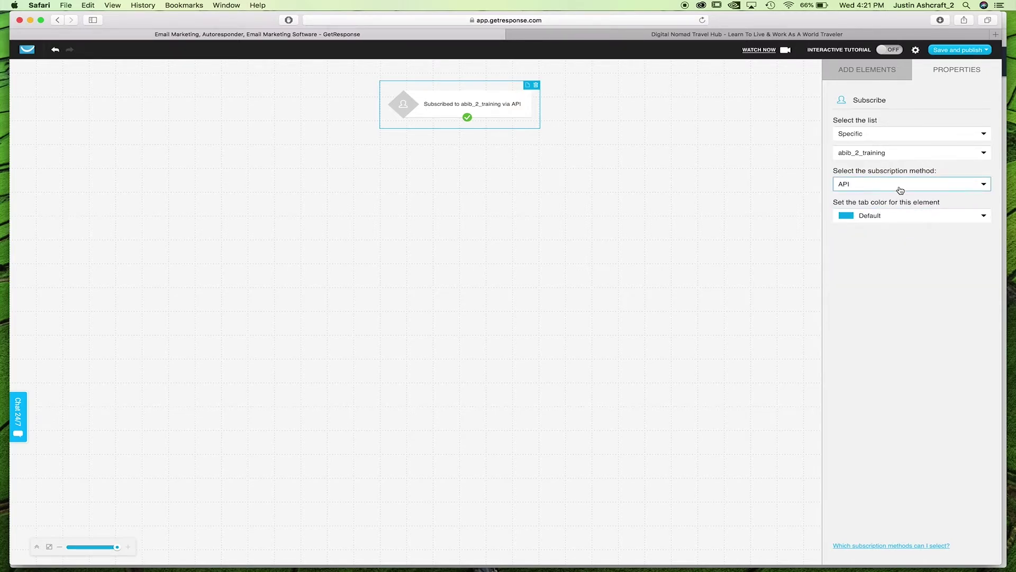
Step: Add a Send message action below the subscription trigger and connect the trigger's positive outcome to it
left_click(868, 72)
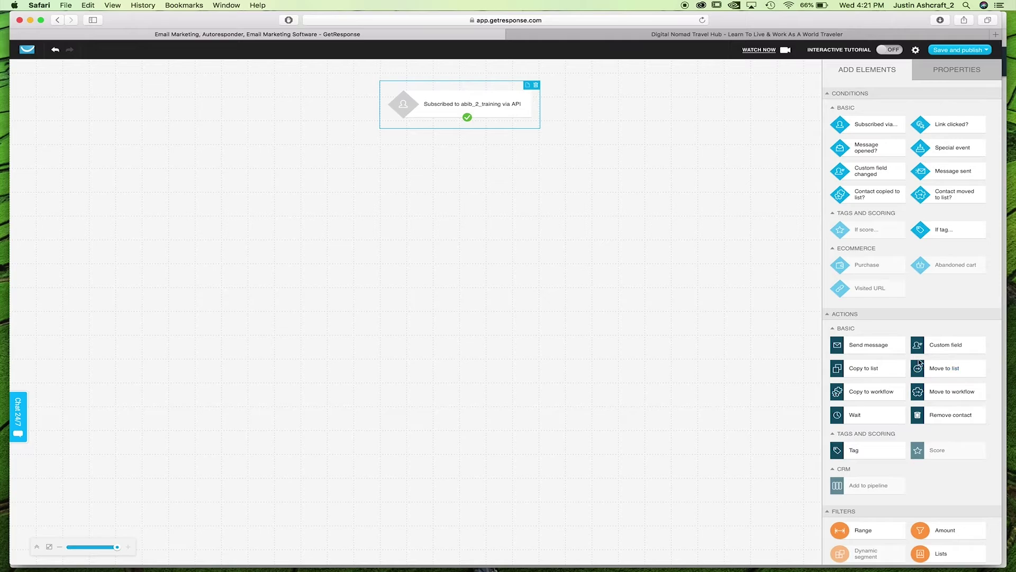
left_click(882, 347)
left_click_drag(882, 347, 485, 178)
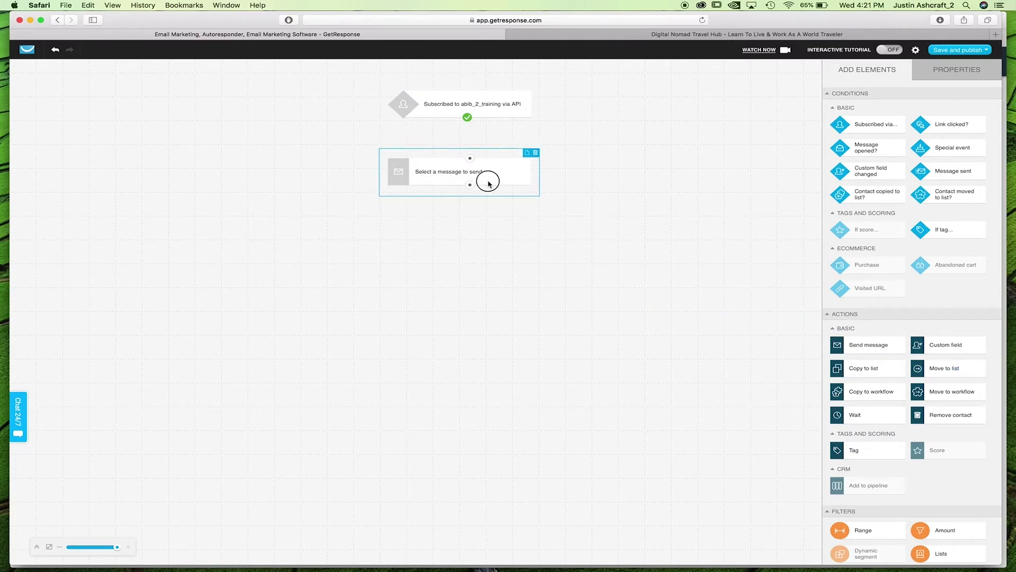
left_click(467, 118)
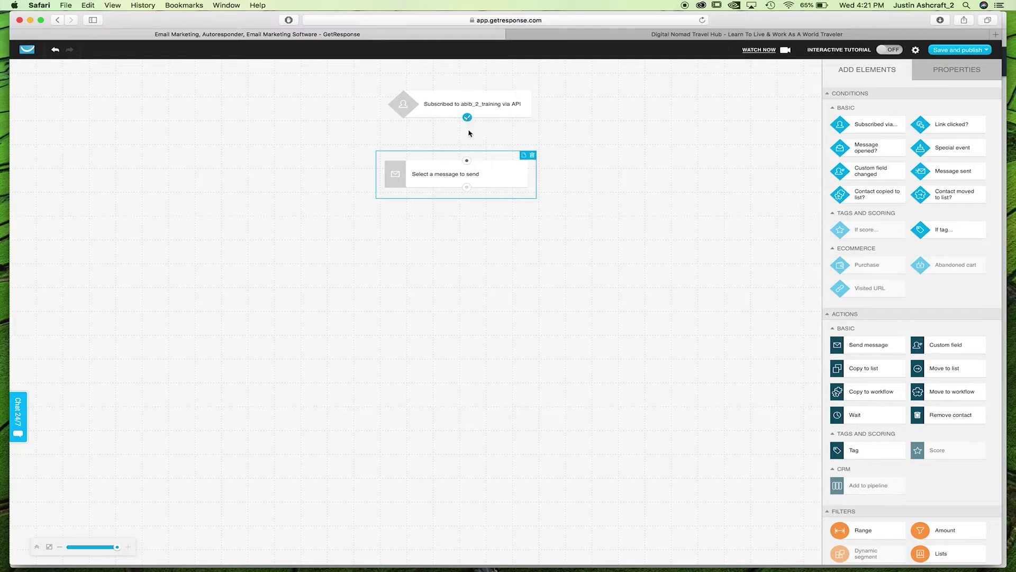
left_click_drag(469, 133, 467, 163)
Step: Have the message action use the draft "ABIB_2 - Day 3" and accept copying its layout as an automation message
left_click(946, 76)
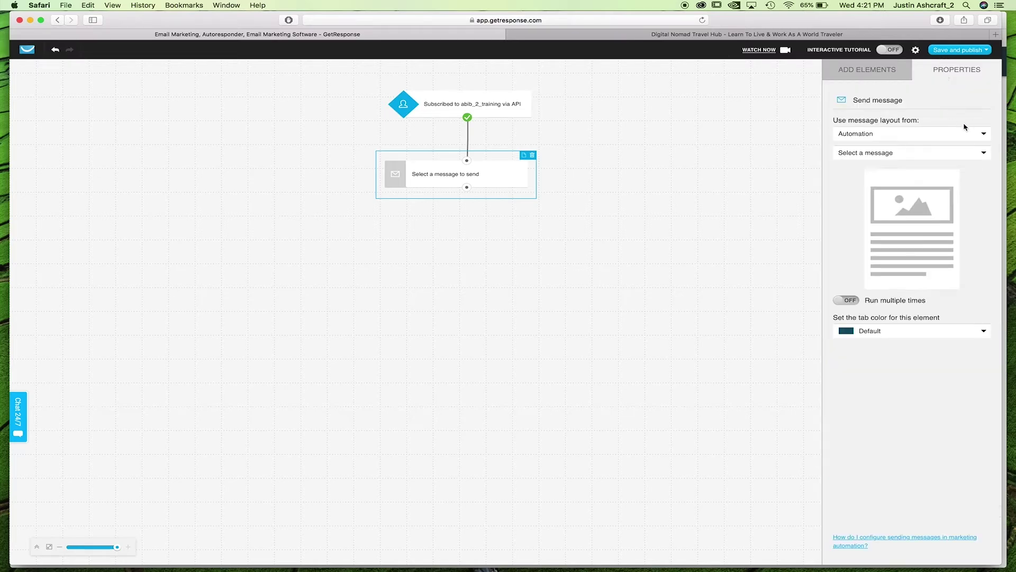
left_click(966, 138)
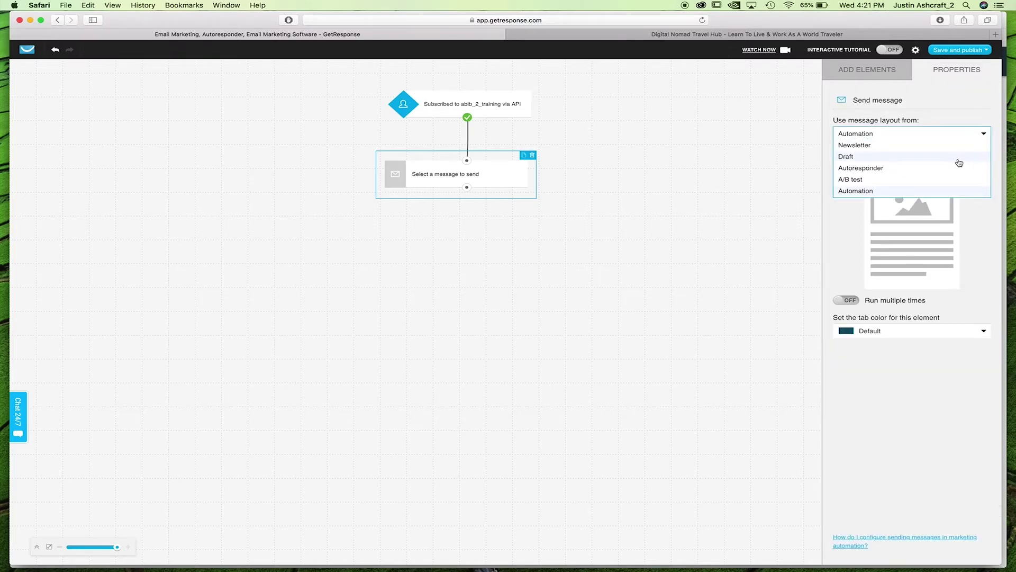
left_click(960, 156)
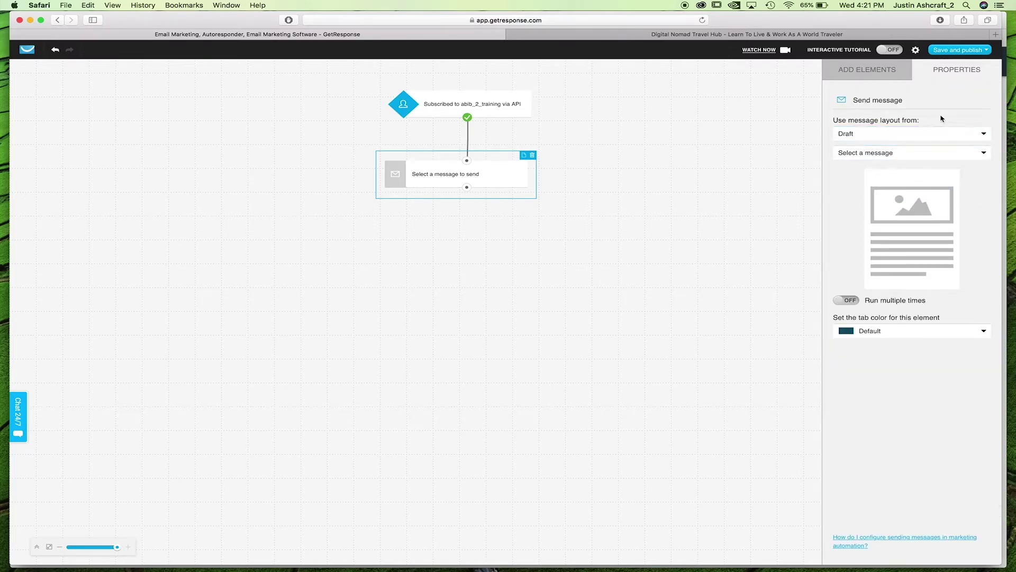
left_click(972, 155)
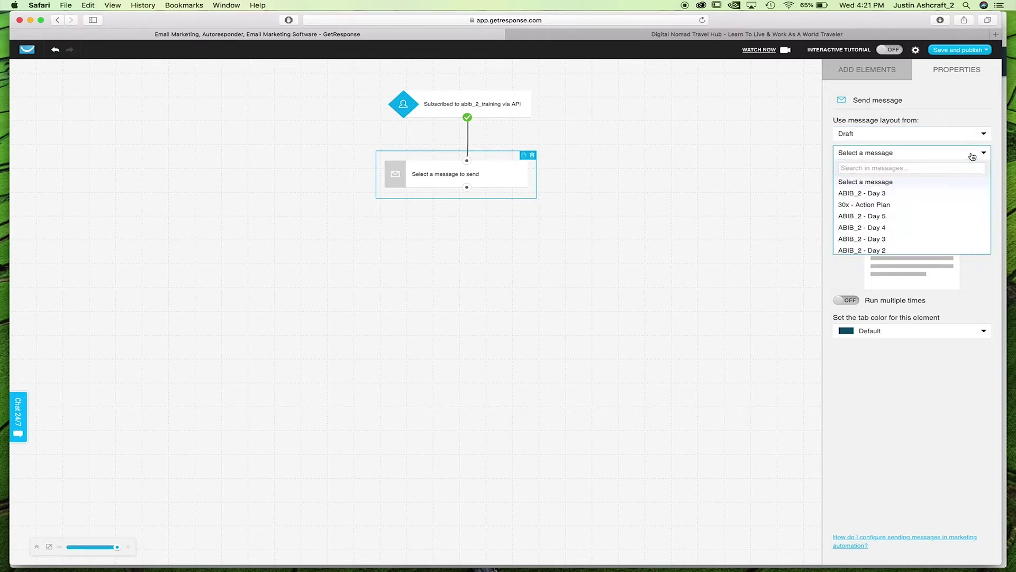
left_click(948, 193)
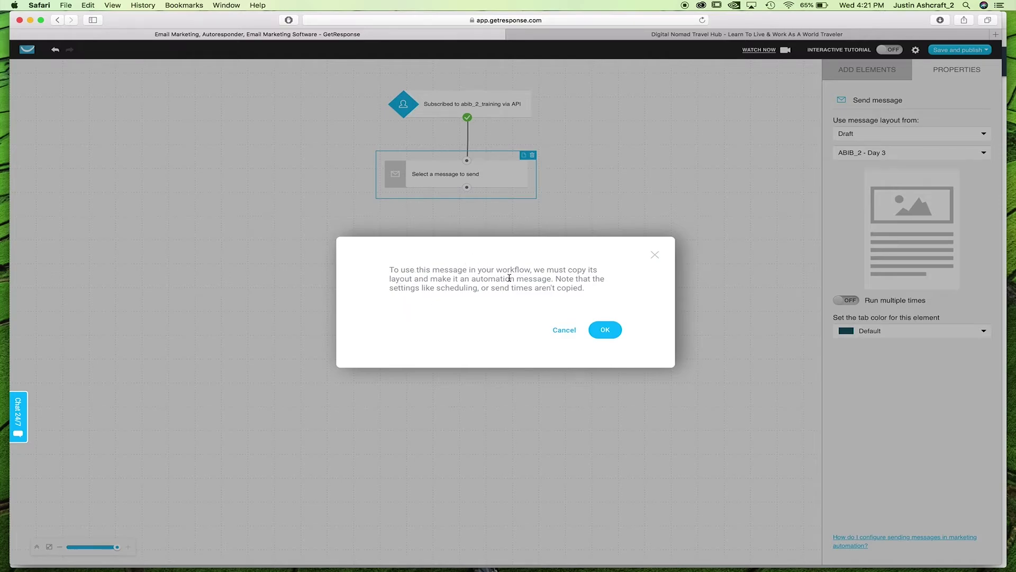
left_click(609, 329)
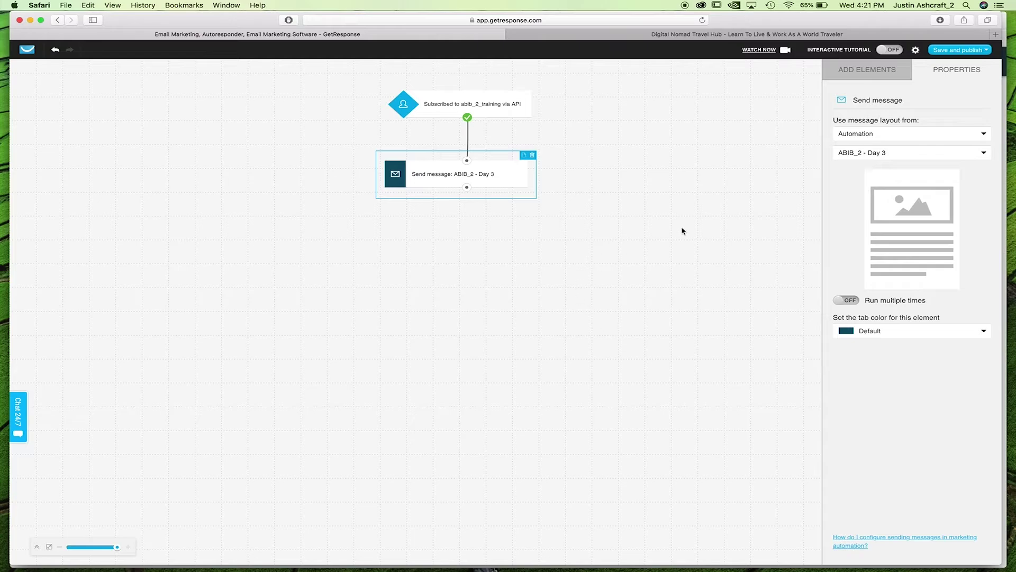
Step: Add a one-day Wait action connected below the "ABIB_2 - Day 3" message and line up the two blocks
left_click(882, 78)
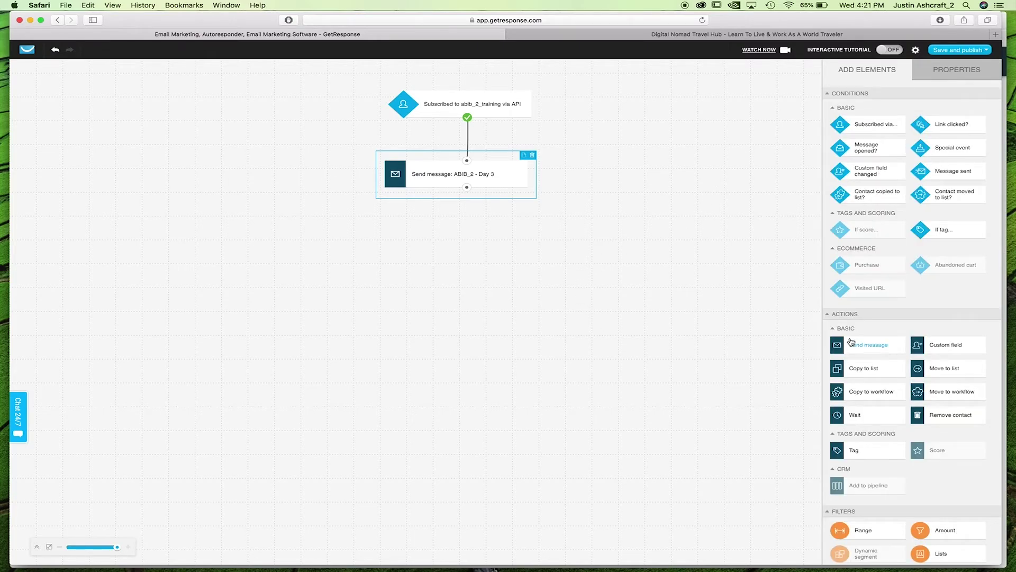
scroll(858, 342, "down", 1)
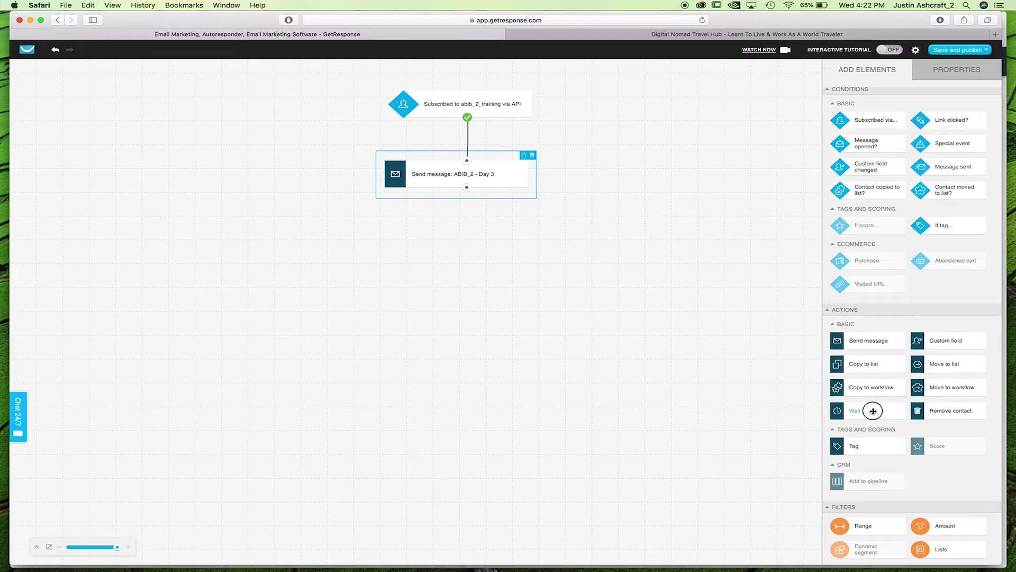
mouse_move(873, 410)
left_mouse_down()
mouse_move(441, 225)
mouse_move(469, 214)
left_mouse_up()
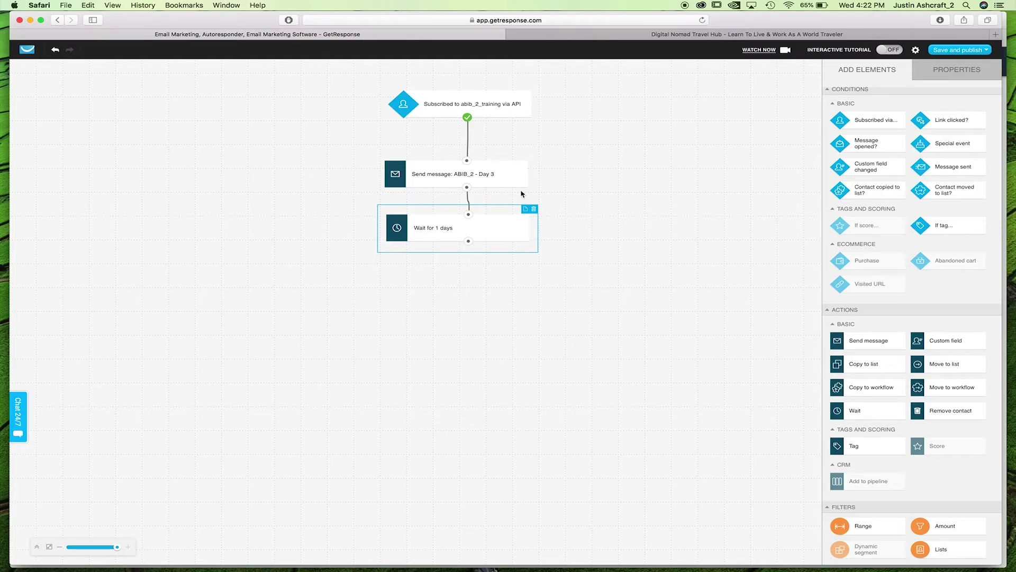
left_click_drag(514, 183, 516, 170)
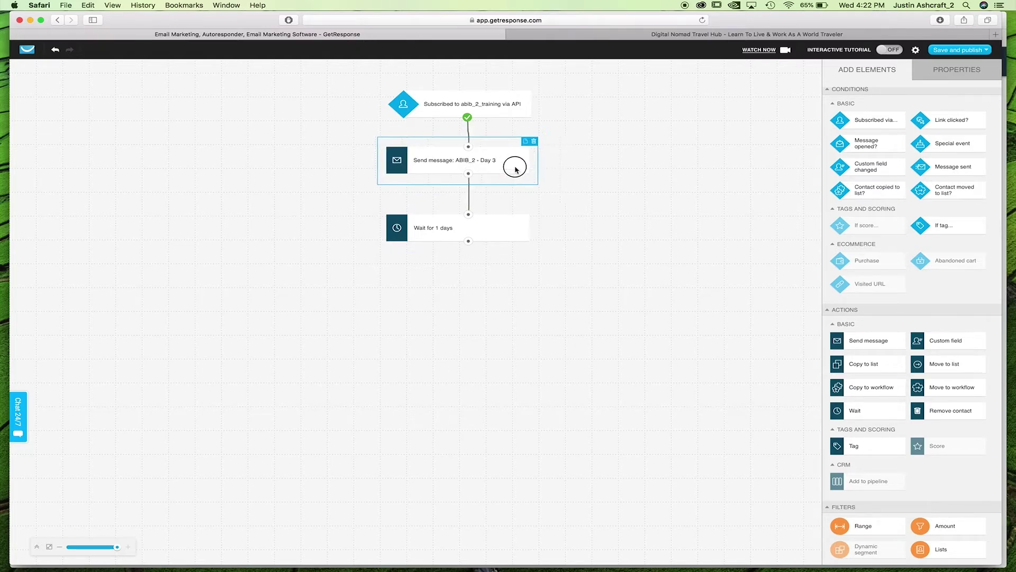
left_click_drag(501, 233, 499, 226)
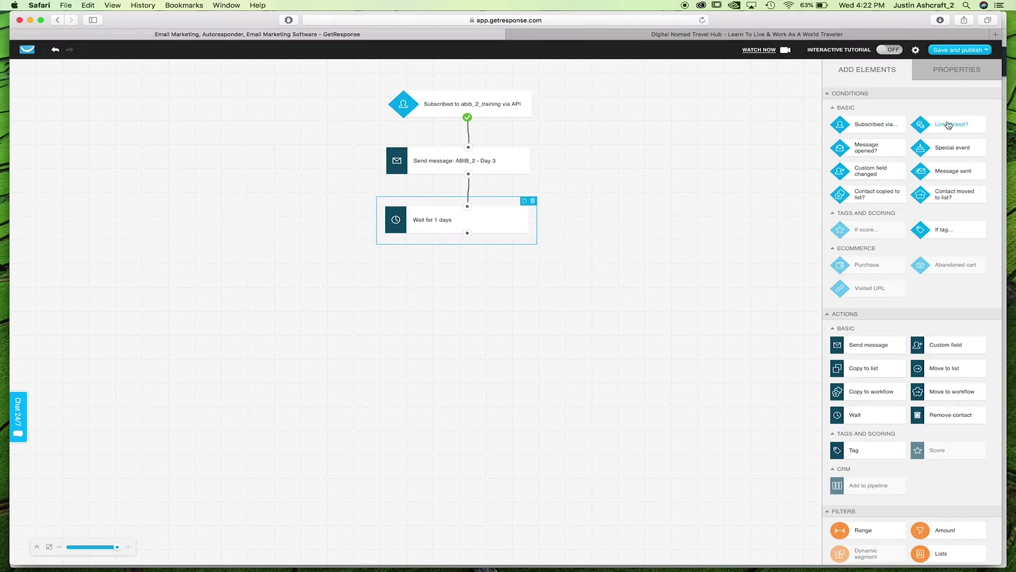
Step: Add a Link clicked condition below the wait and connect the wait to it
left_click_drag(949, 125, 454, 269)
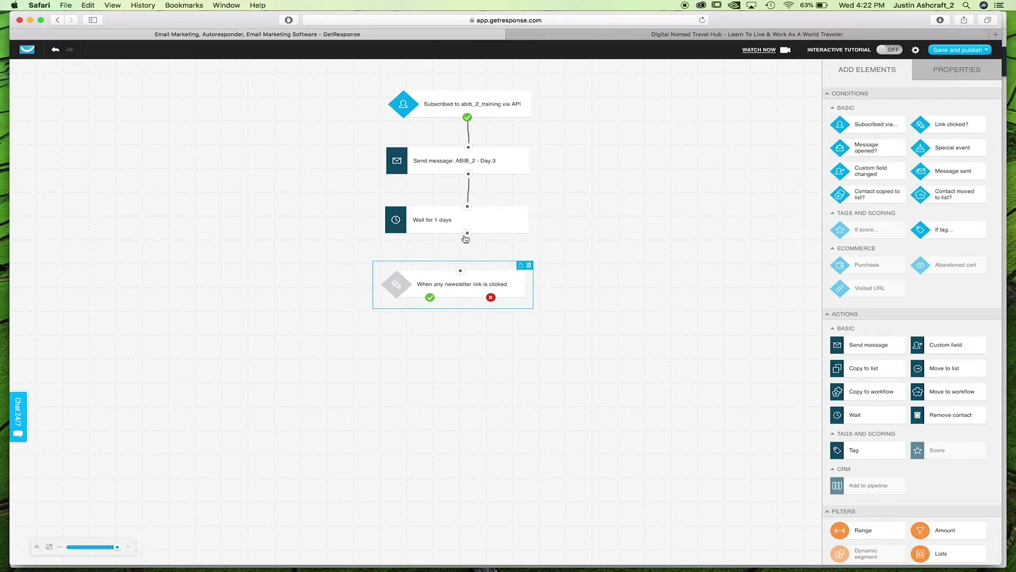
left_click_drag(467, 233, 462, 272)
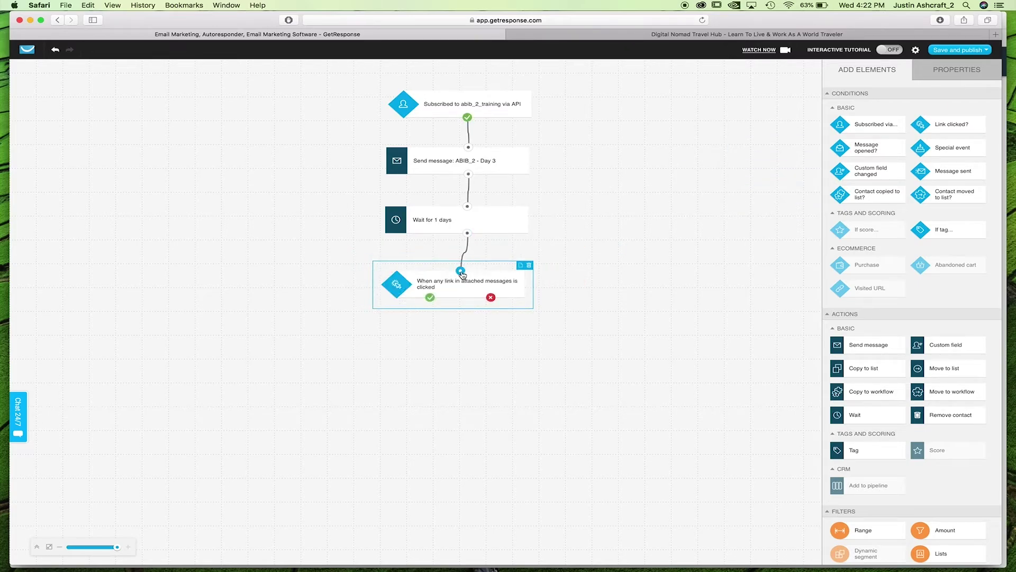
Step: Build the condition's link-clicked branch with a one-day Wait action connected to a new Send message action below it
left_click_drag(879, 425, 360, 343)
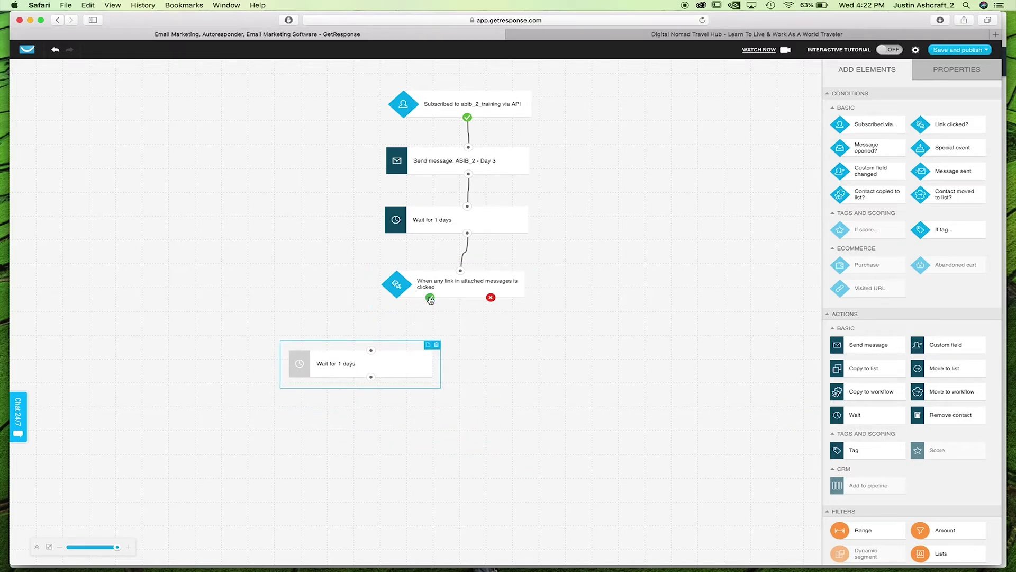
left_click_drag(430, 297, 371, 352)
left_click_drag(878, 345, 480, 454)
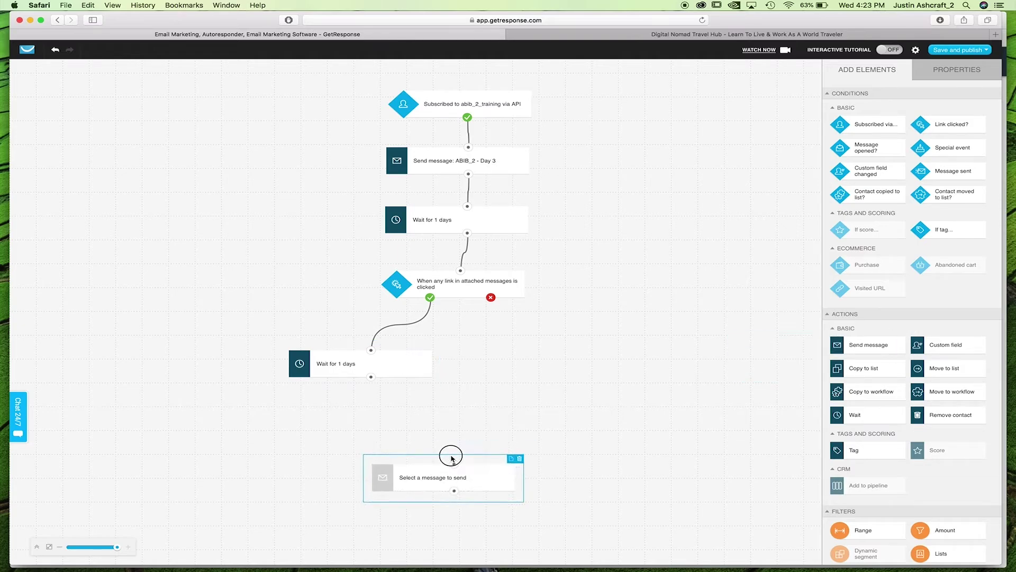
left_click_drag(371, 377, 489, 456)
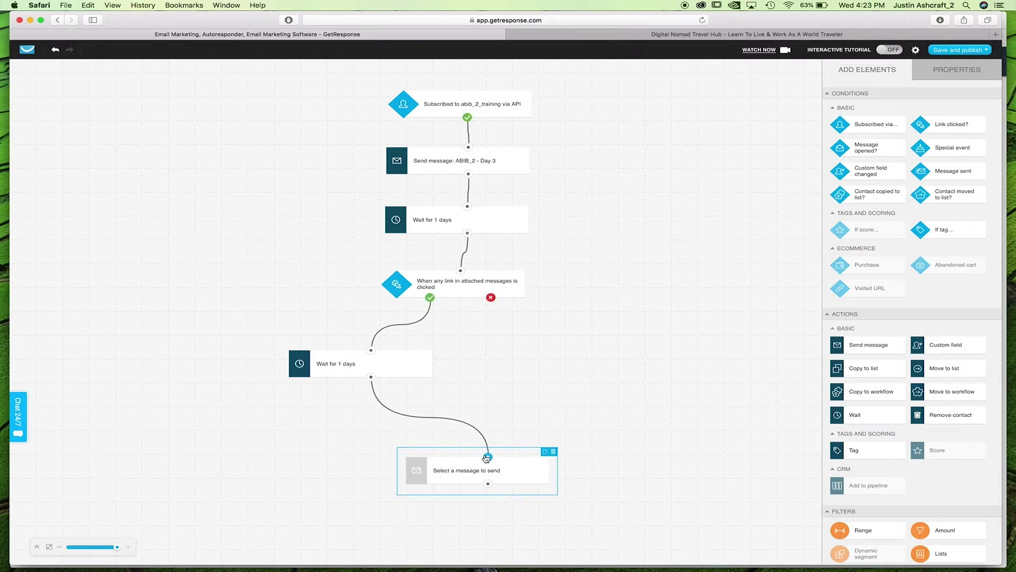
Step: Set the Link clicked condition to be assumed not met after 0 days and 5 hours
left_click(516, 288)
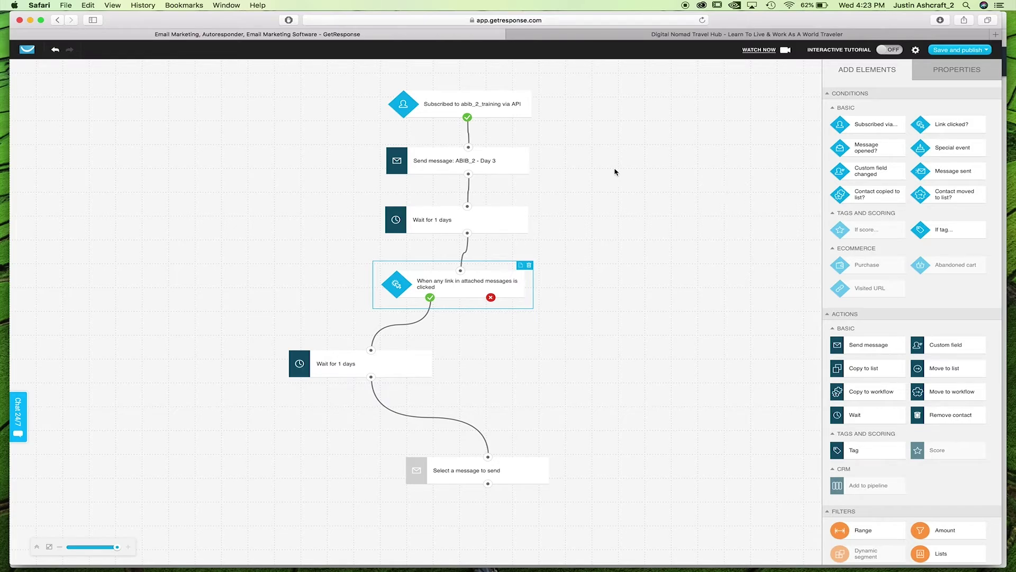
left_click(962, 74)
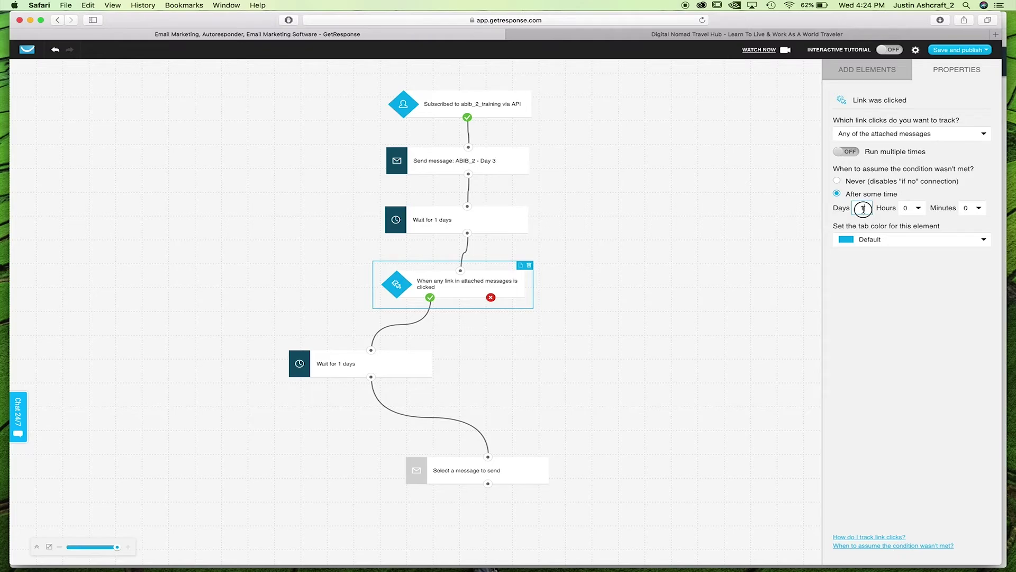
double_click(860, 209)
type("0")
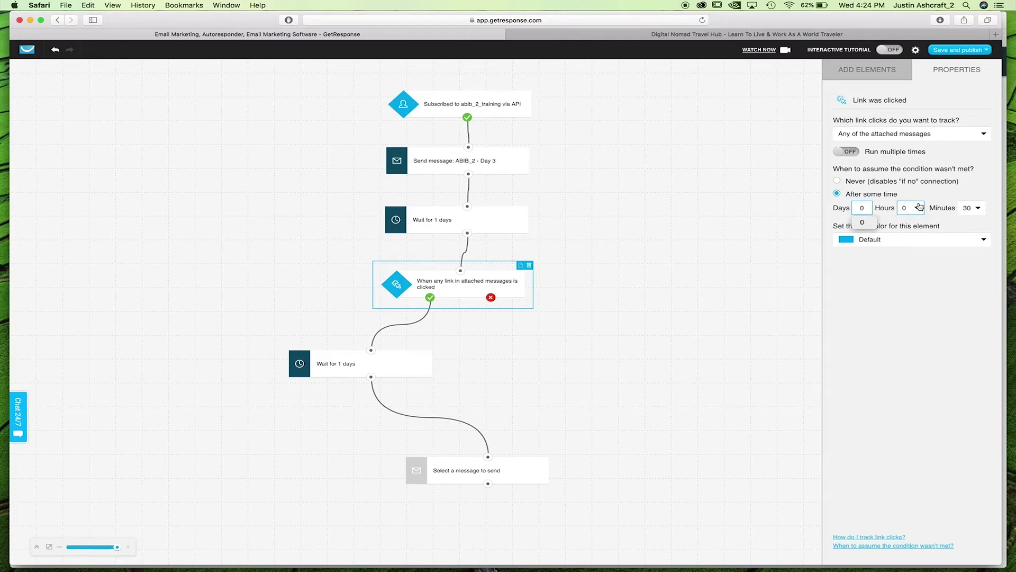
left_click(911, 208)
left_click(910, 276)
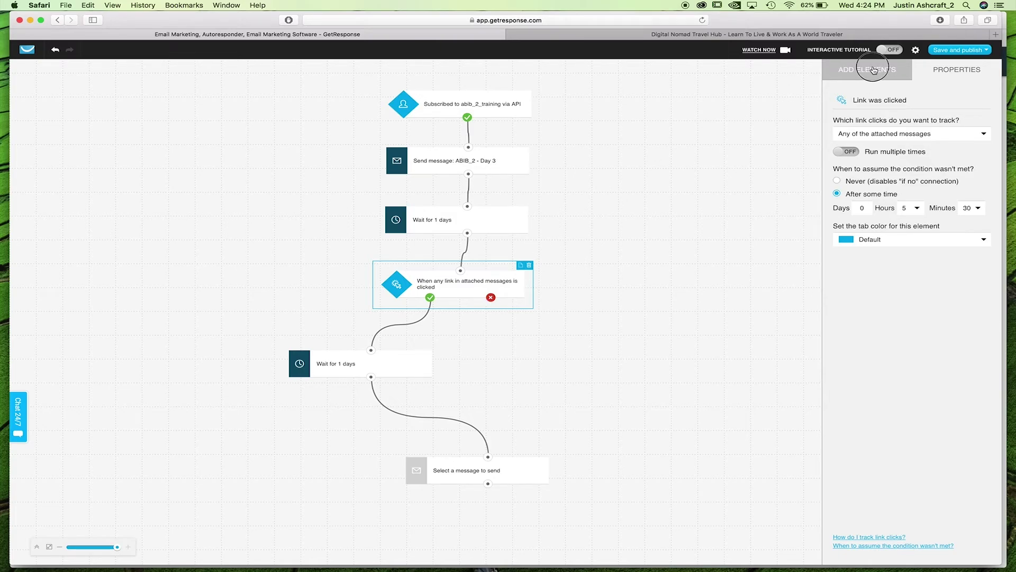
Step: Add a Send message action on the condition's not-clicked branch and connect it onward to the lowest message block
left_click(874, 68)
left_click_drag(879, 347, 551, 351)
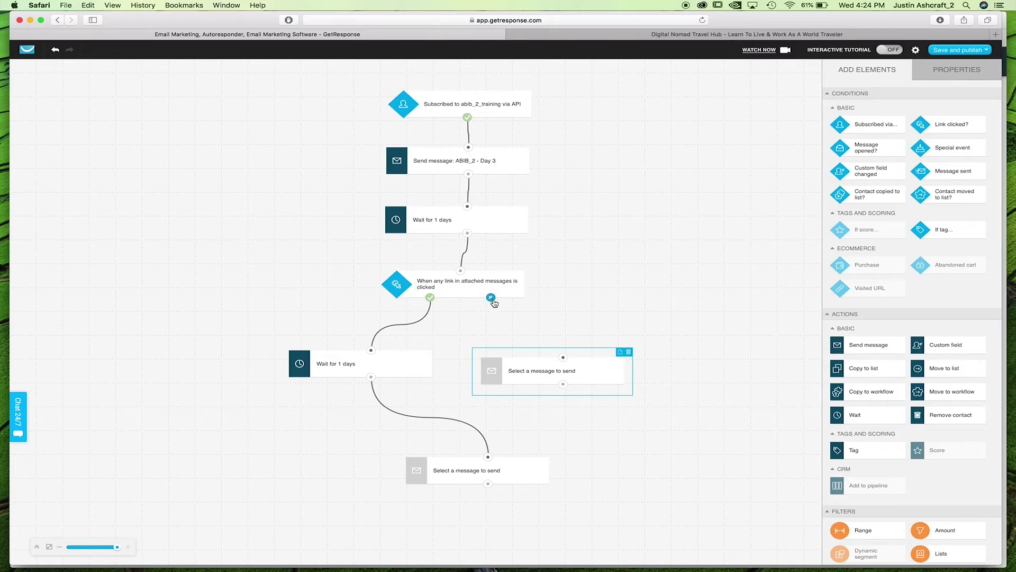
left_click_drag(491, 298, 489, 460)
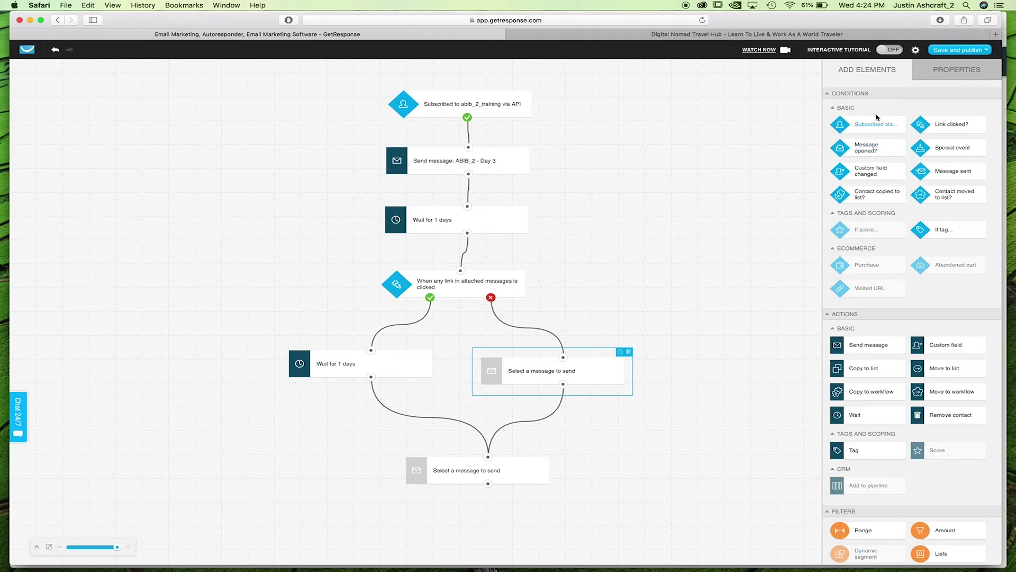
Step: Check the workflow's saving options, then leave the editor without saving and open the list of automation workflows
left_click(961, 50)
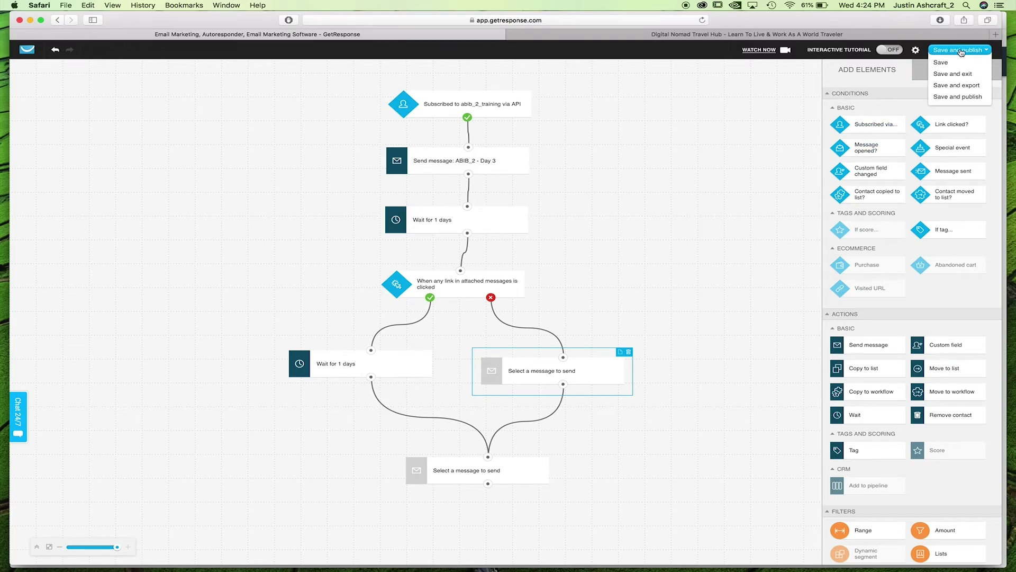
left_click(961, 50)
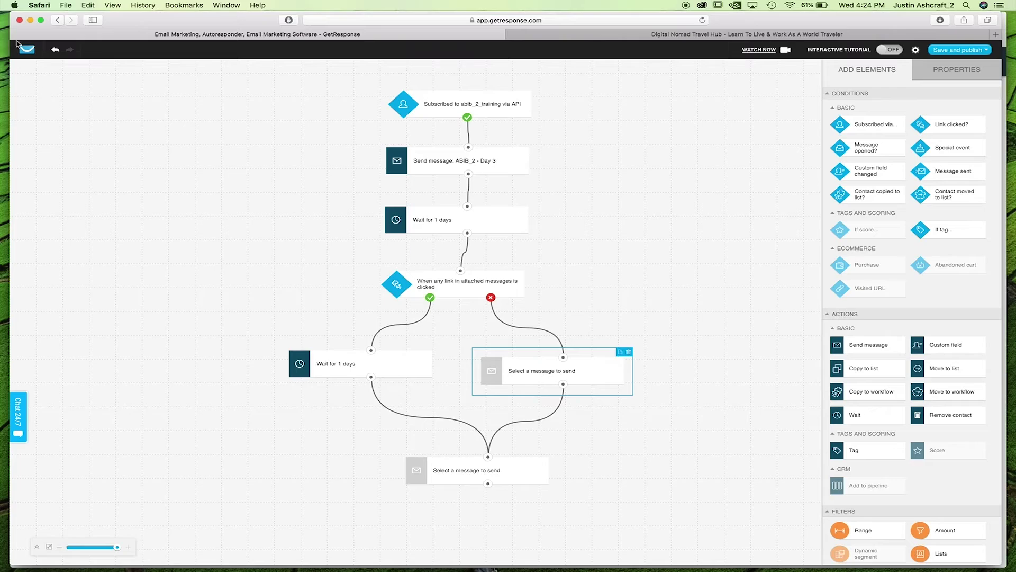
left_click(24, 51)
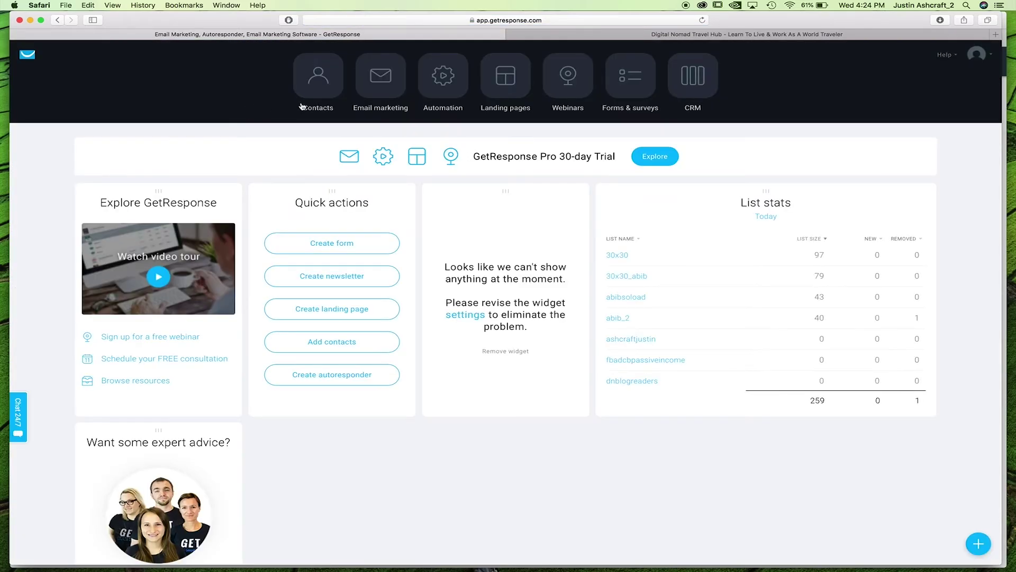
left_click(428, 94)
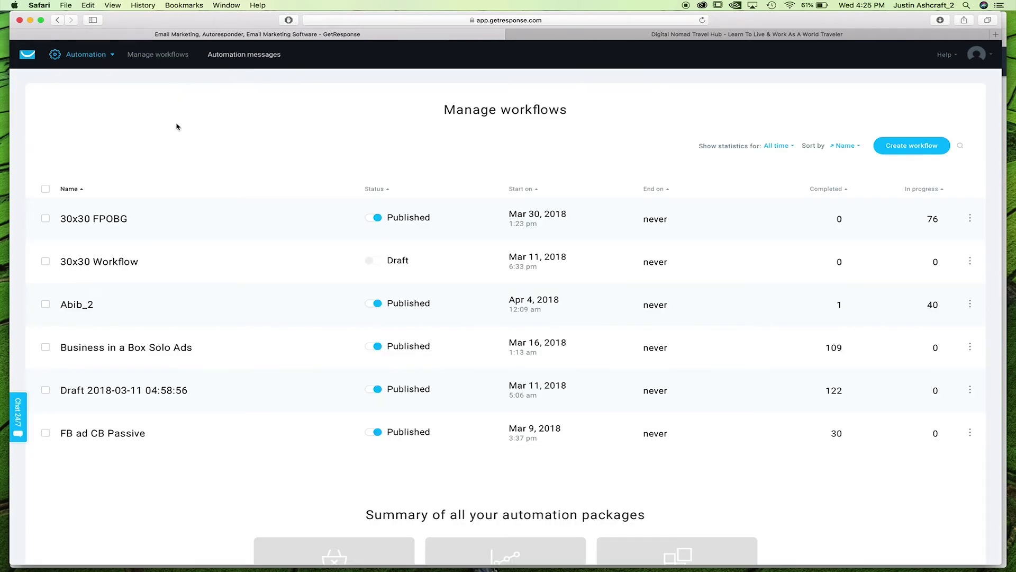
Step: Create an automation message draft named "Abib_2_Training_Message 1" with the subject "awesome subject line" and continue to template selection
left_click(266, 57)
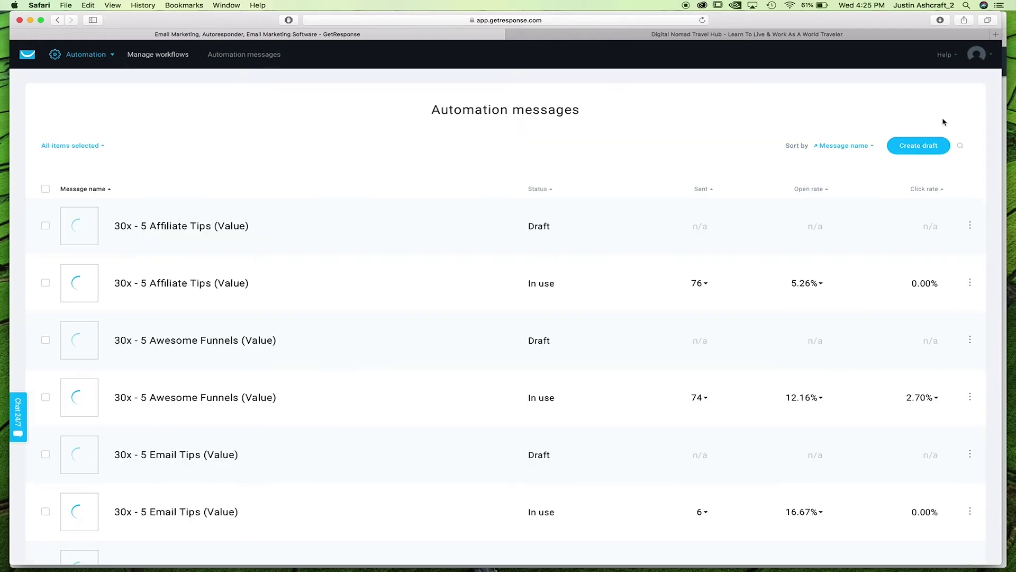
left_click(921, 148)
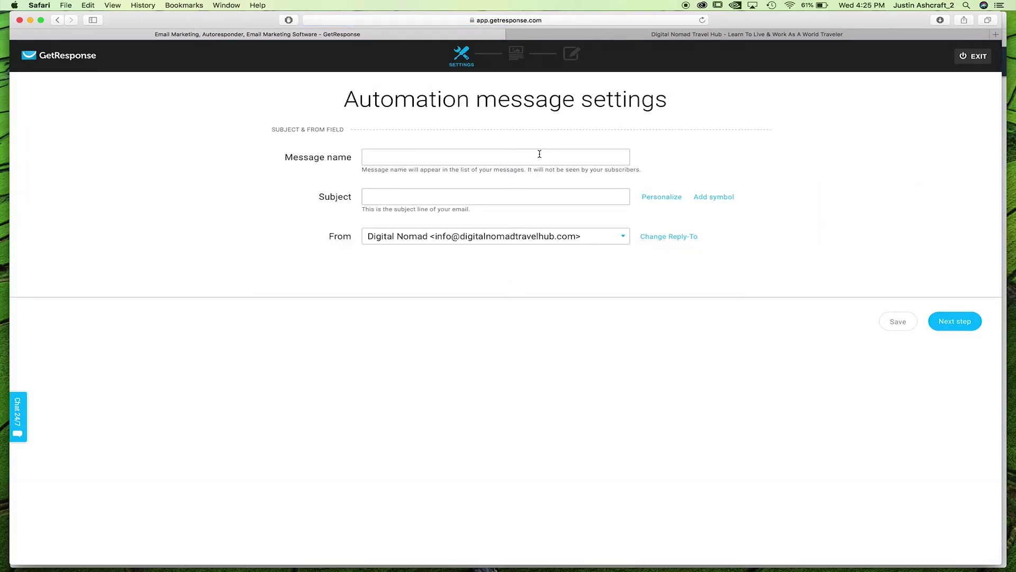
left_click(540, 153)
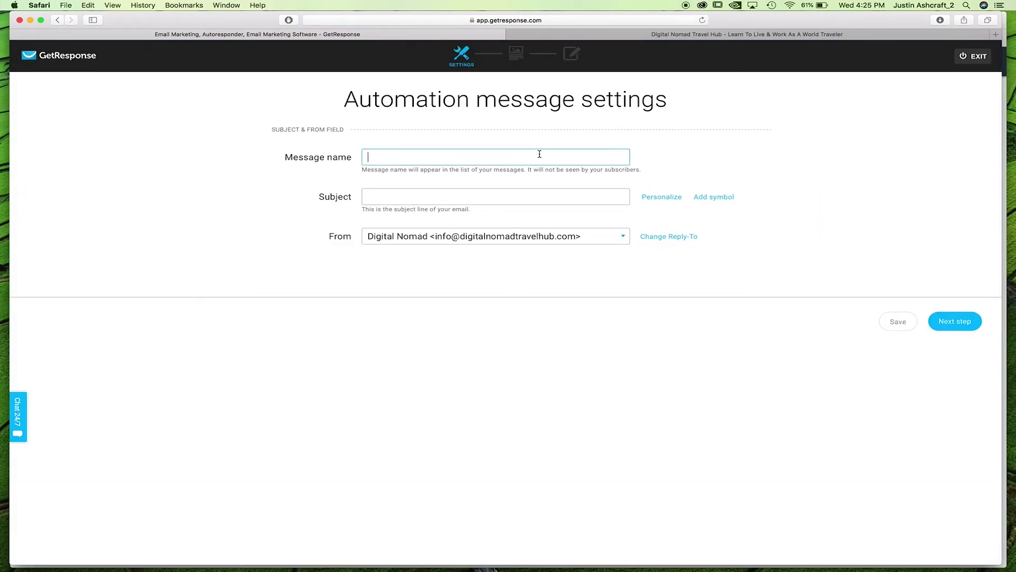
type("Abib_2_T")
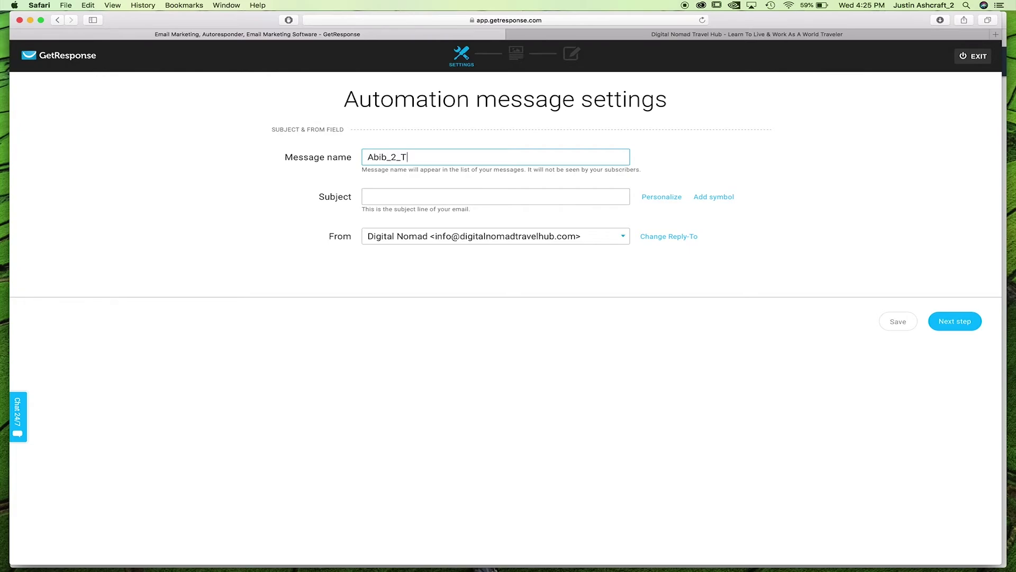
type("raining_Message 1")
left_click(534, 198)
type("awesom")
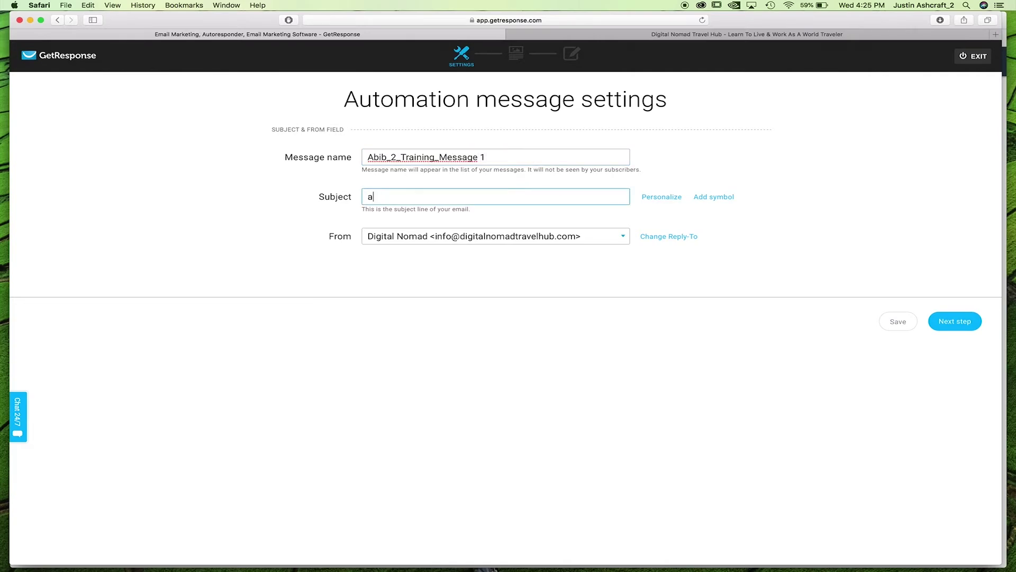
type("e subject line")
left_click(947, 323)
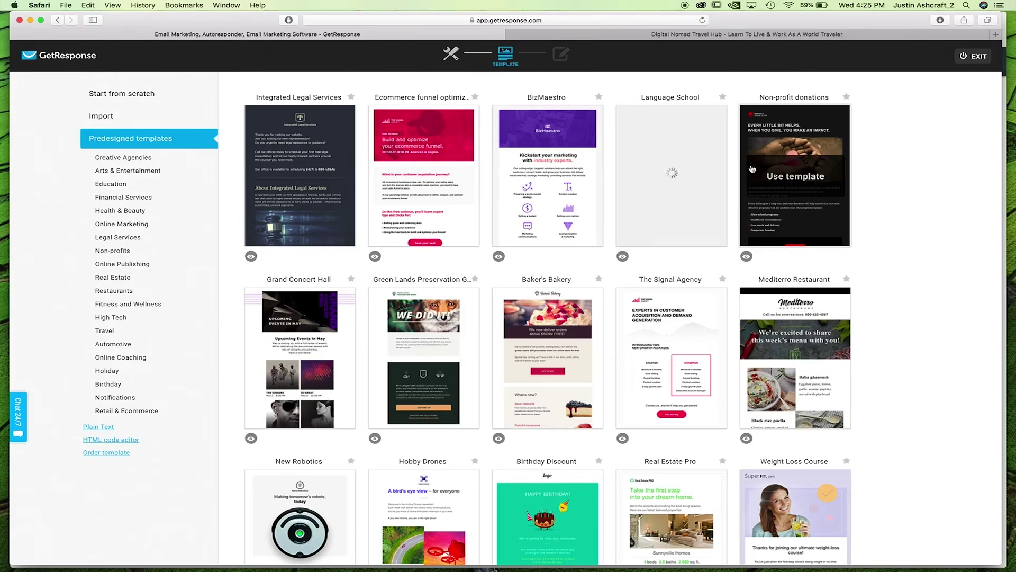
Step: Browse the predesigned email templates, then start the message from scratch with the Blank template
mouse_move(392, 202)
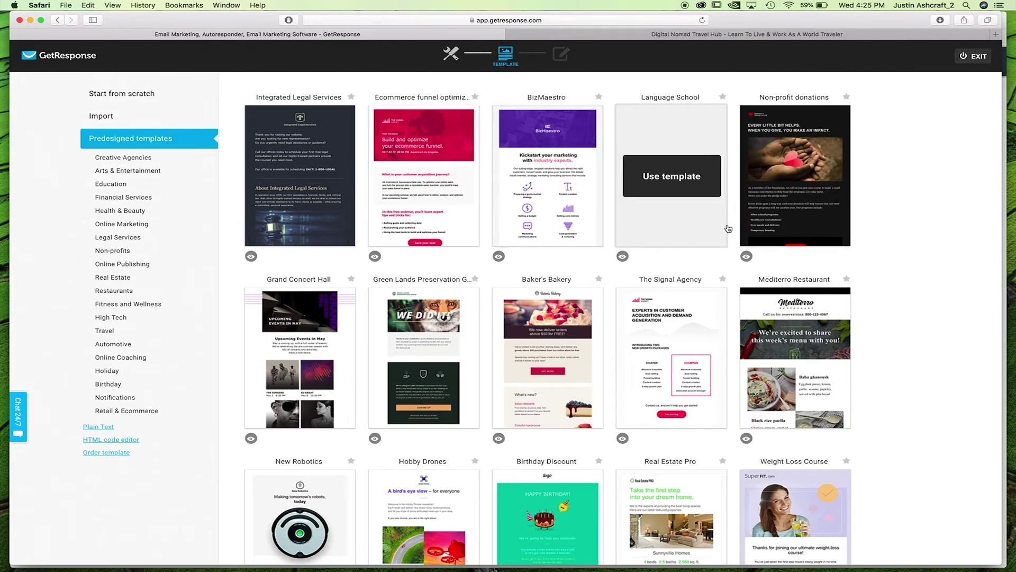
scroll(741, 222, "down", 7)
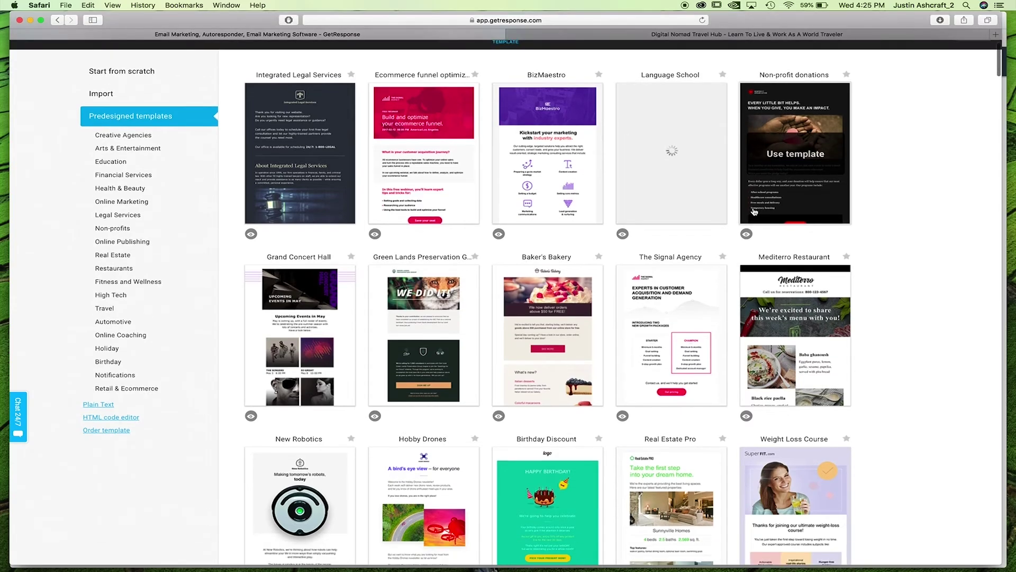
scroll(754, 211, "down", 5)
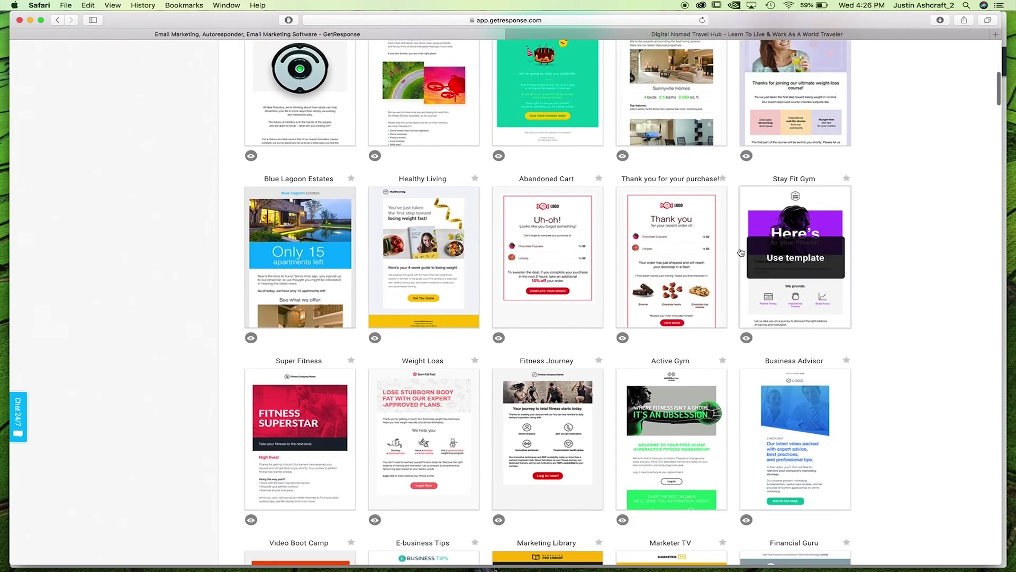
scroll(732, 276, "down", 3)
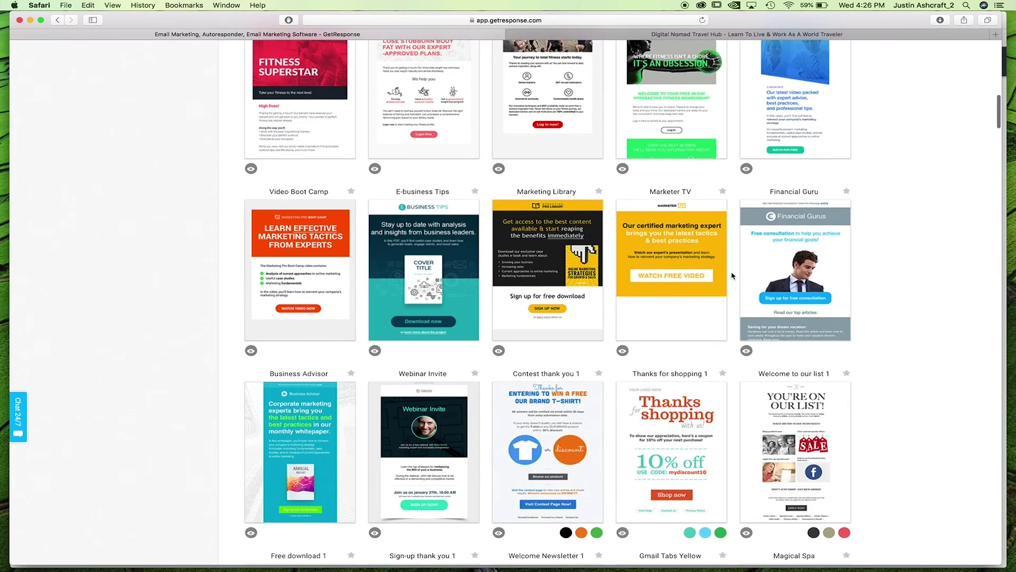
scroll(732, 276, "up", 15)
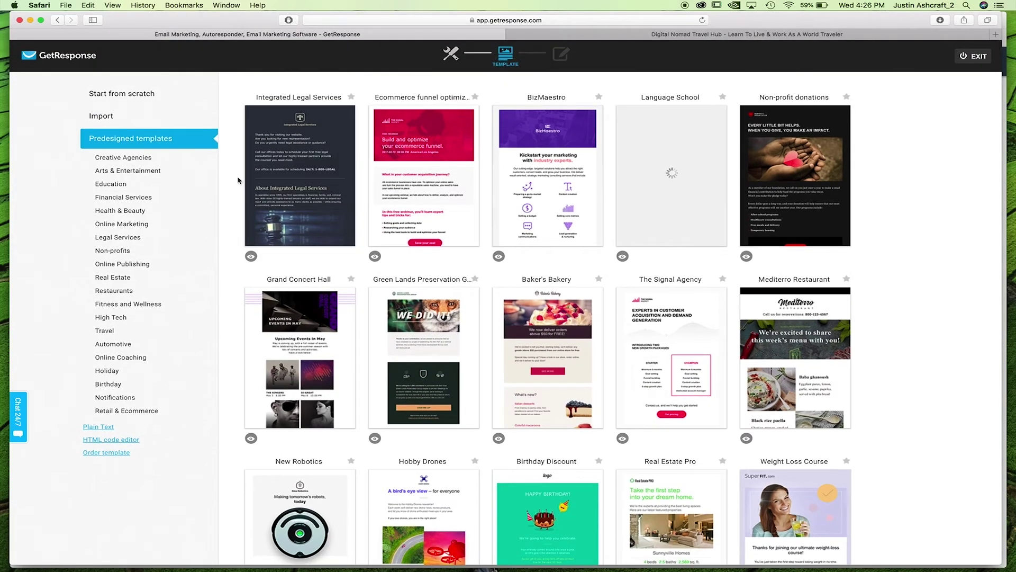
left_click(142, 100)
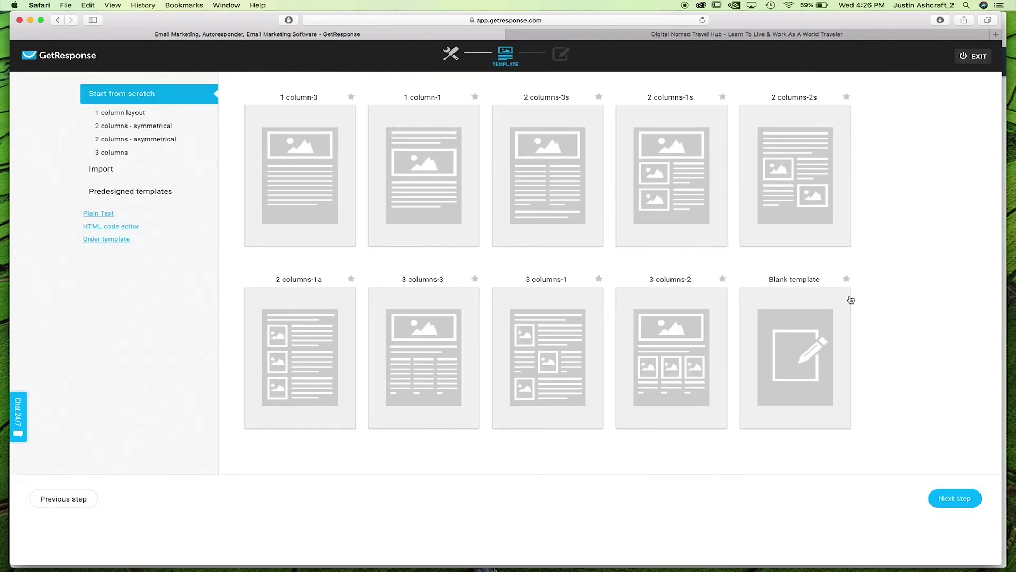
left_click(806, 317)
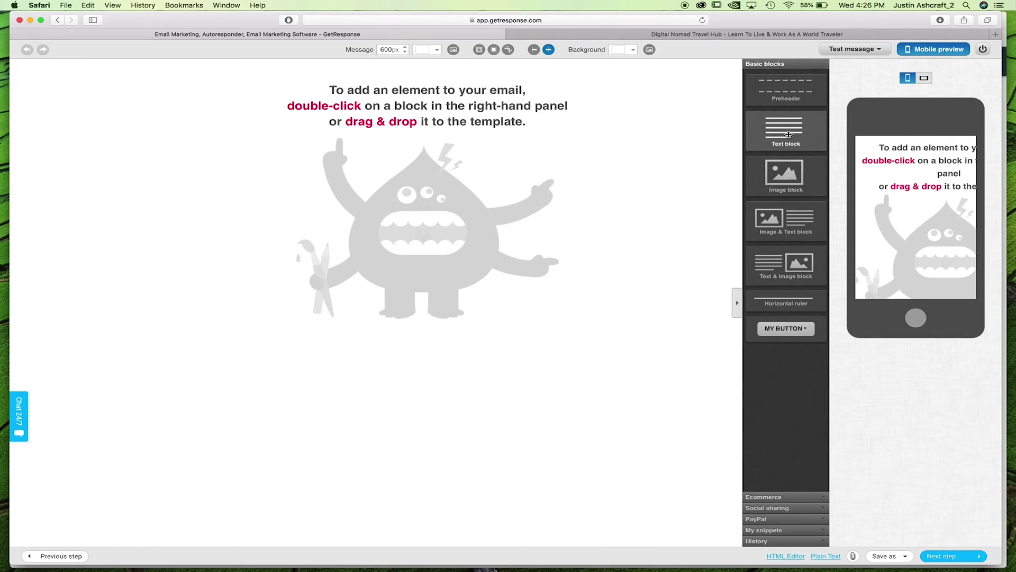
Step: Add a text block with placeholder text to the empty email and view its text formatting options
left_click_drag(789, 134, 468, 94)
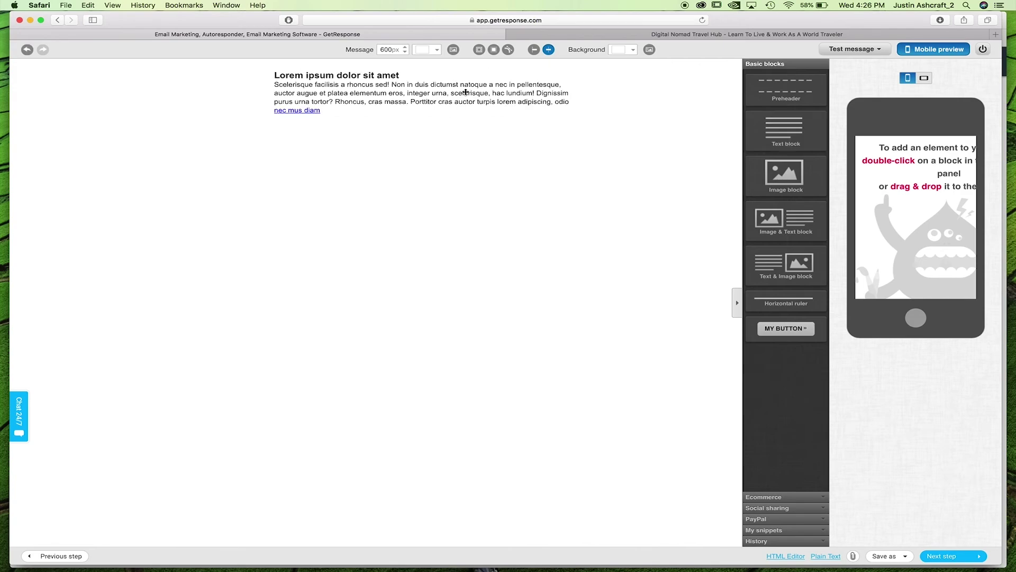
left_click(431, 111)
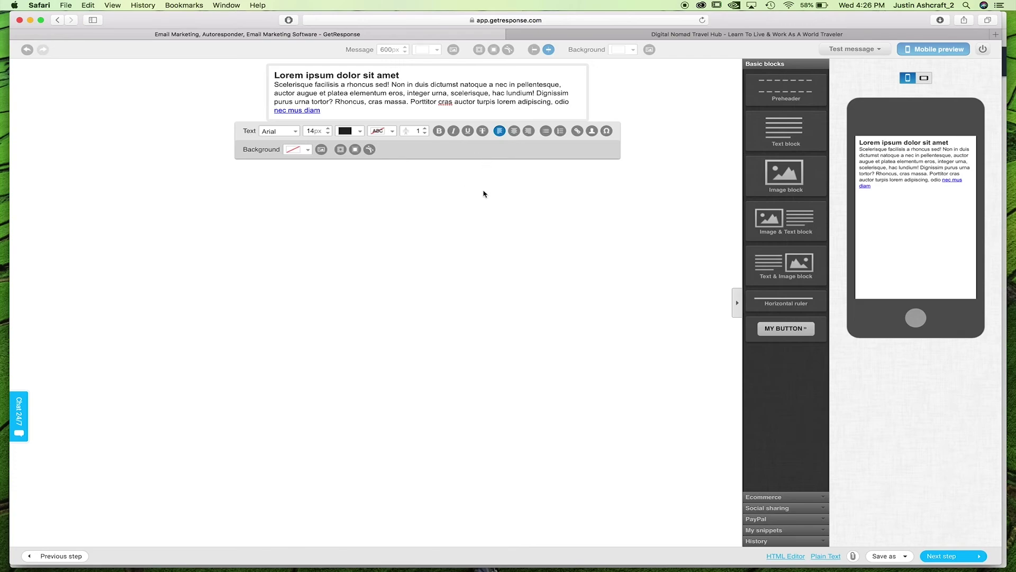
left_click(173, 112)
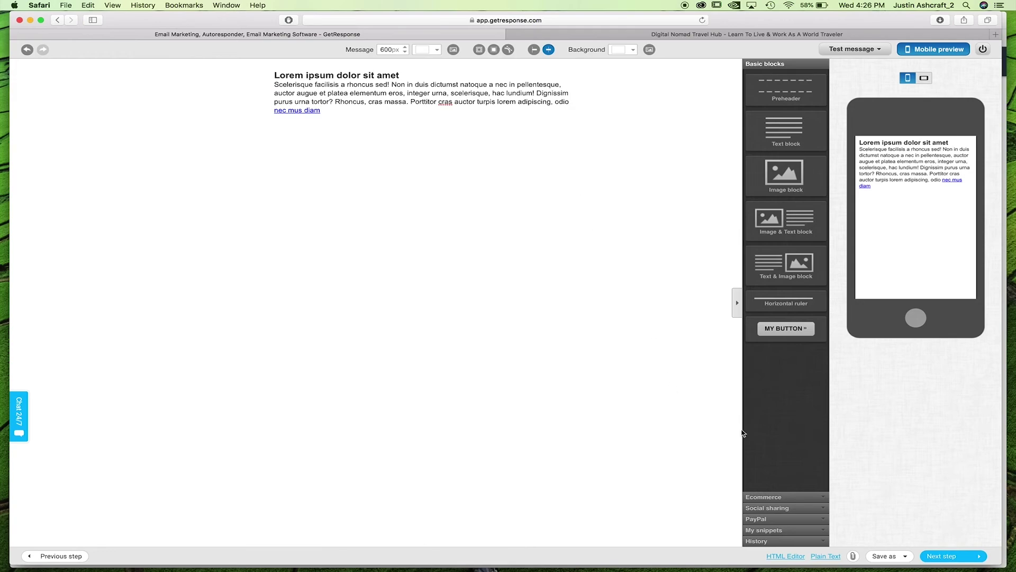
Step: Generate the email's plain-text version from the HTML, wrap its long lines, and complete the message
left_click(831, 556)
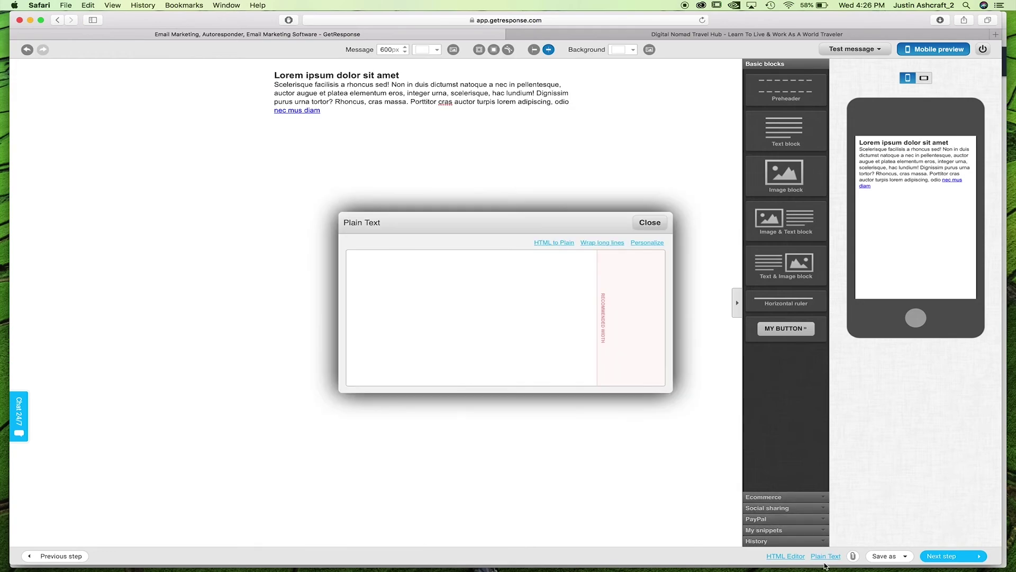
left_click(565, 245)
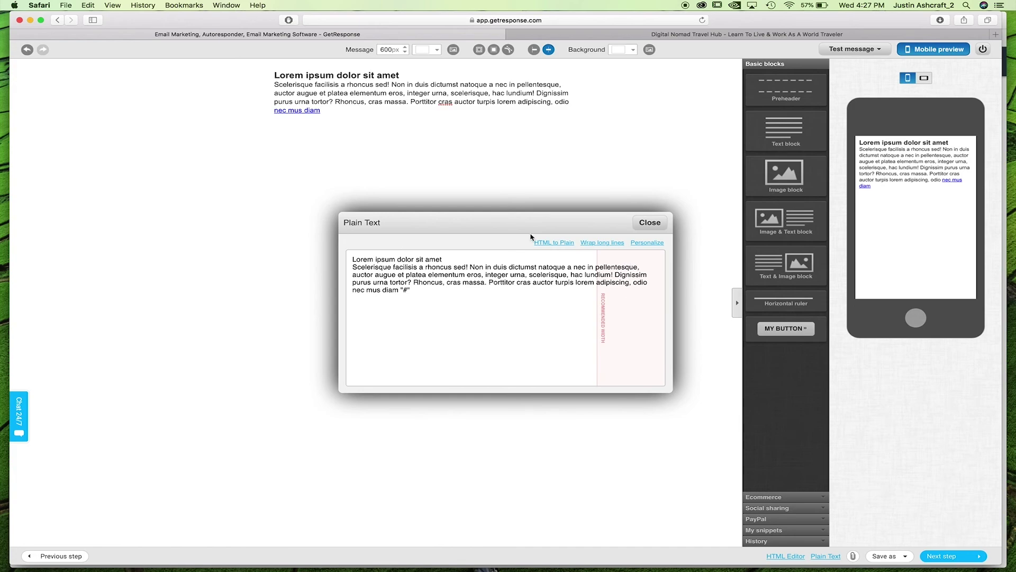
left_click(608, 245)
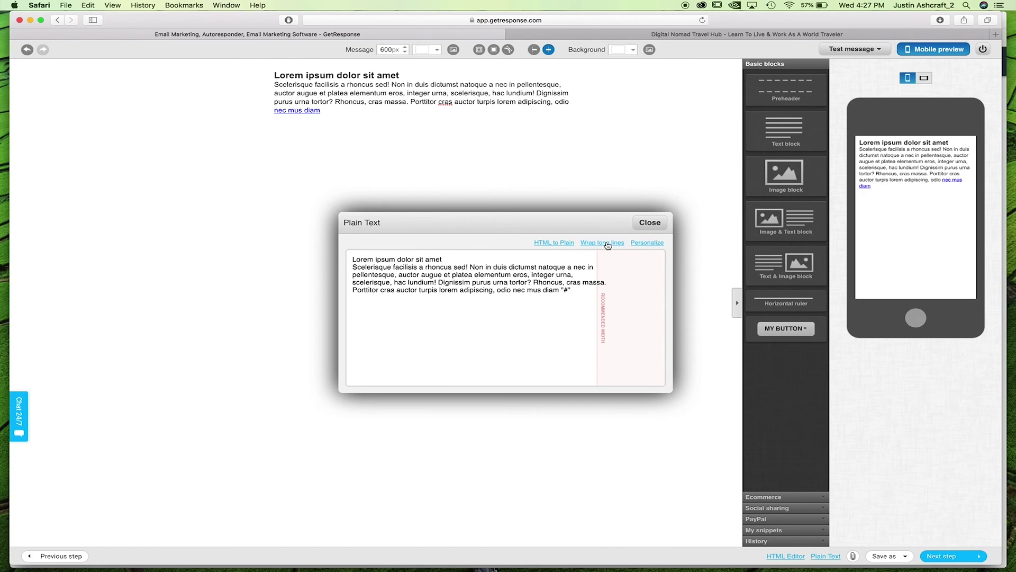
left_click(652, 223)
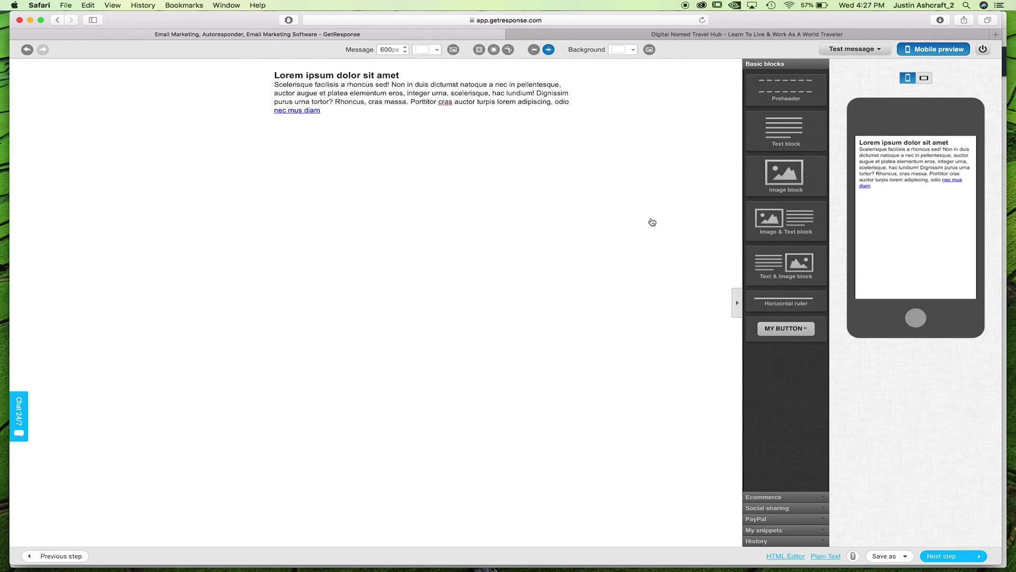
left_click(949, 557)
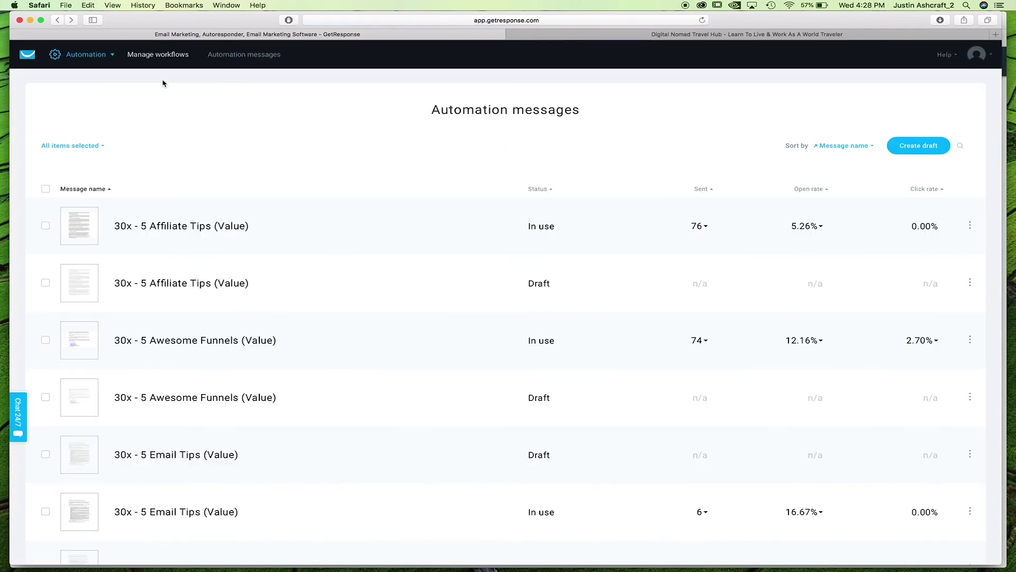
Step: Leave the automation messages, view the Digital Nomad Travel Hub site and the GetResponse dashboard, and switch to ClickFunnels in Chrome
left_click(175, 56)
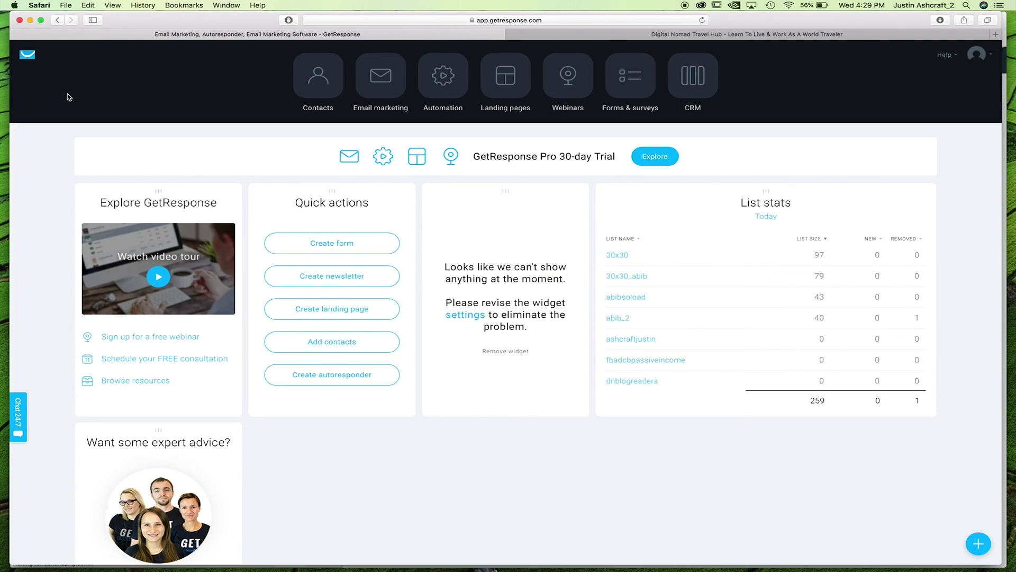
left_click(629, 34)
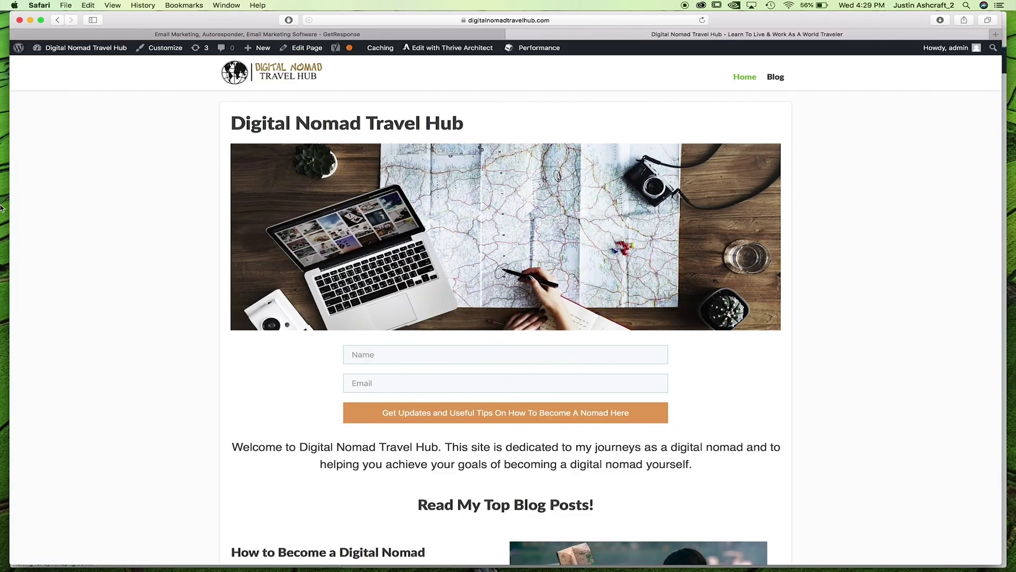
left_click(374, 35)
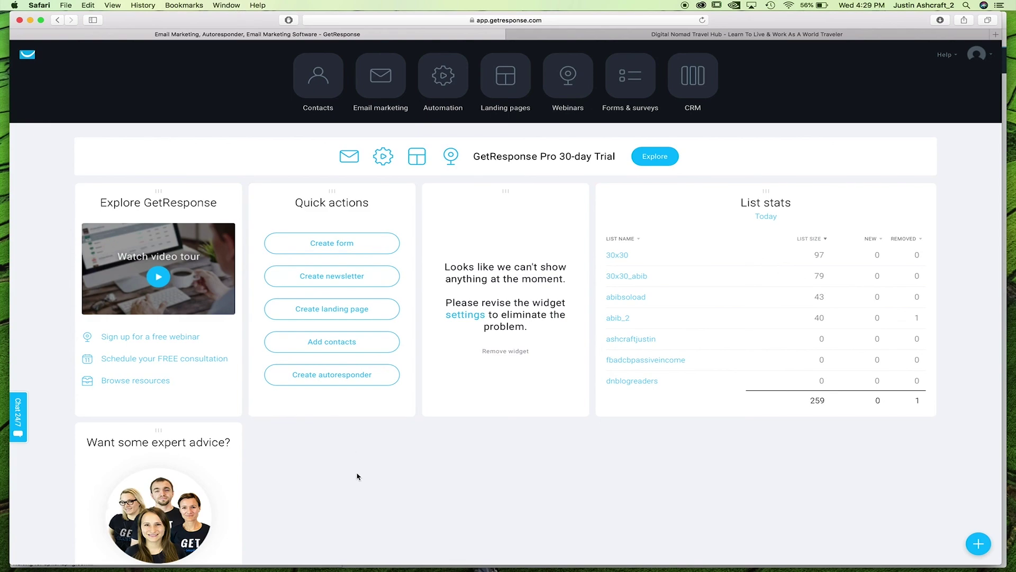
key("super+Tab")
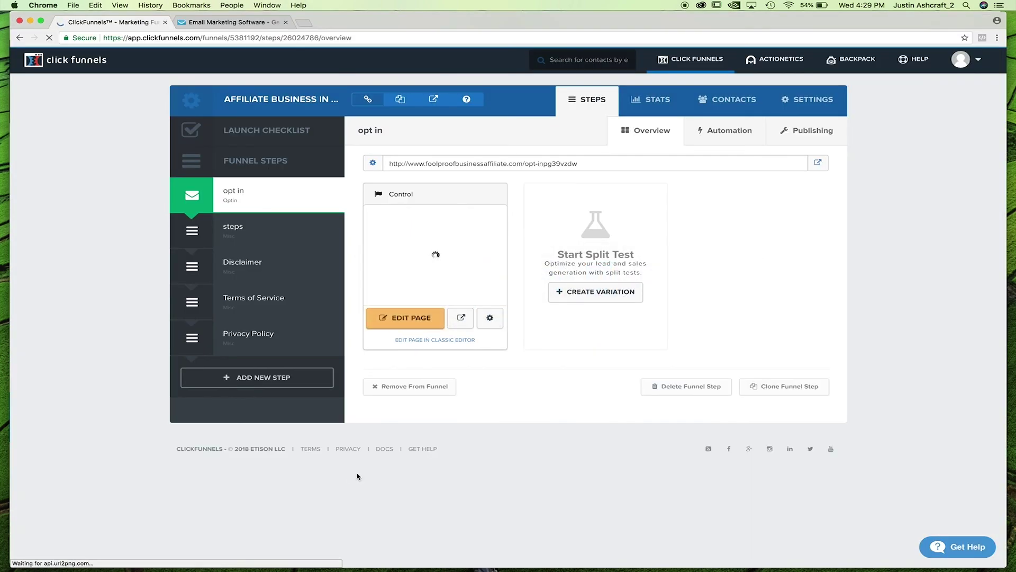